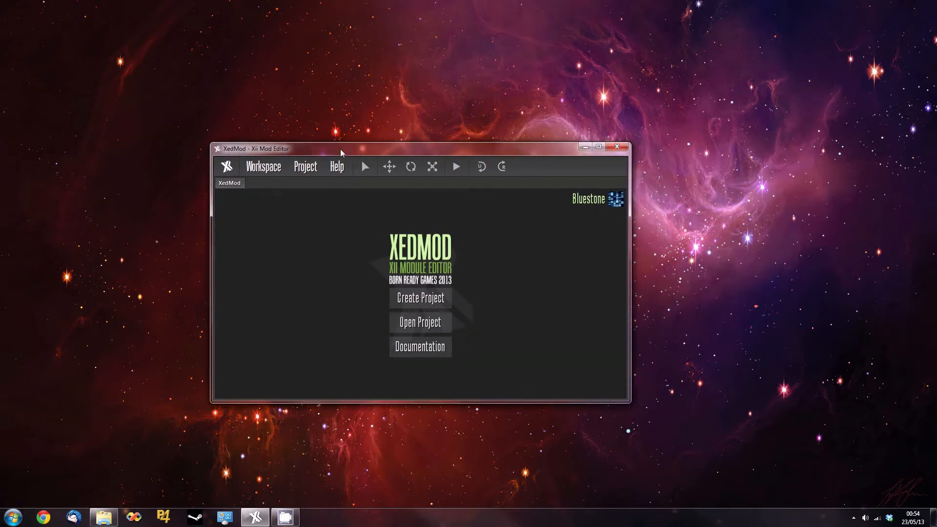
Create a new project named Test in the Projects folder.
{"action": "left_click_drag", "start_coordinate": [327, 149], "coordinate": [354, 153]}
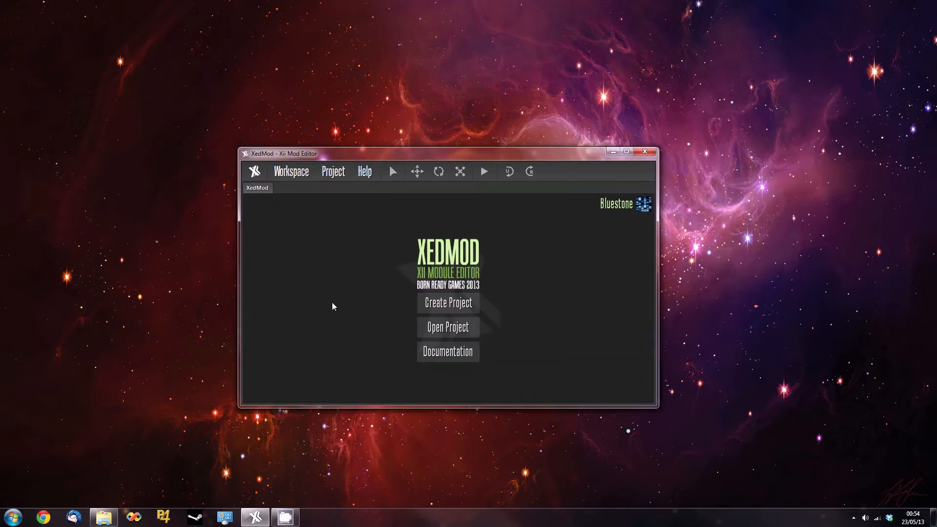
{"action": "left_click", "coordinate": [448, 304]}
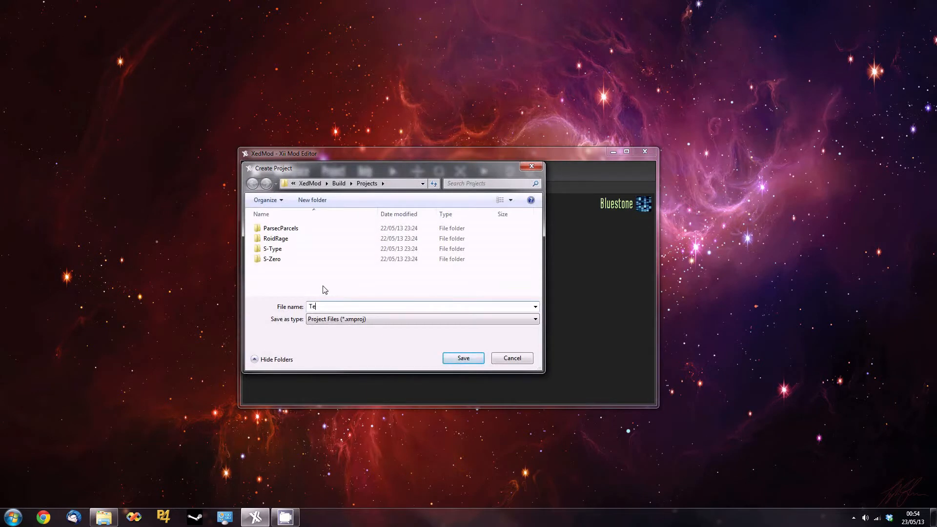
{"action": "type", "text": "Test"}
{"action": "key", "text": "Return"}
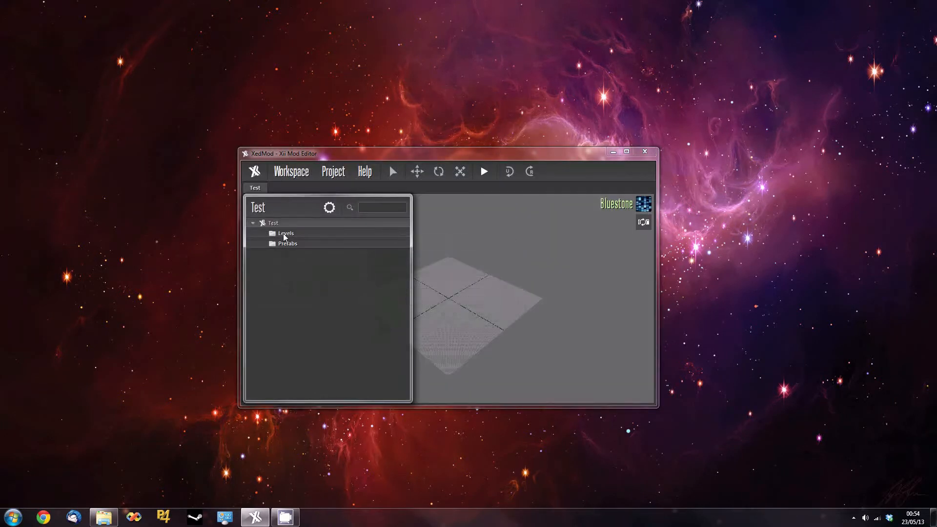
Add a template level named MyLevel to the project's Levels folder.
{"action": "right_click", "coordinate": [291, 234]}
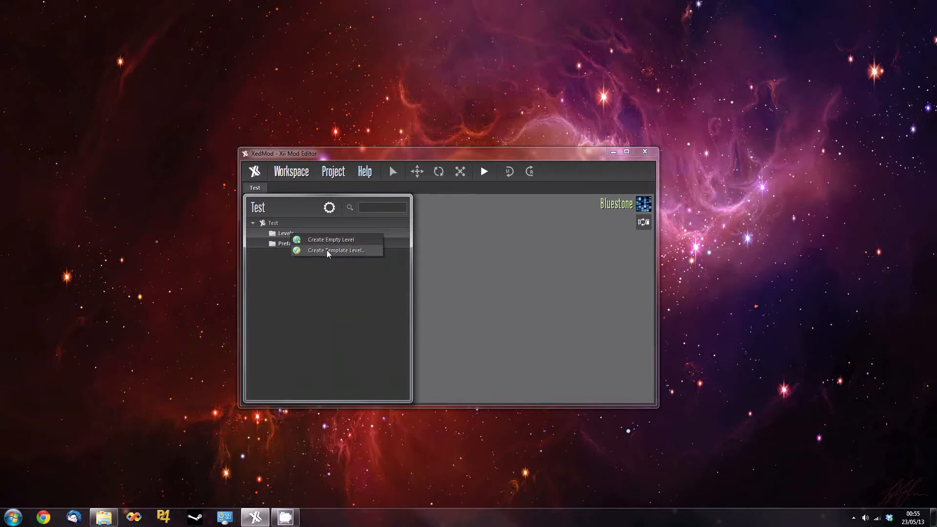
{"action": "left_click", "coordinate": [325, 250]}
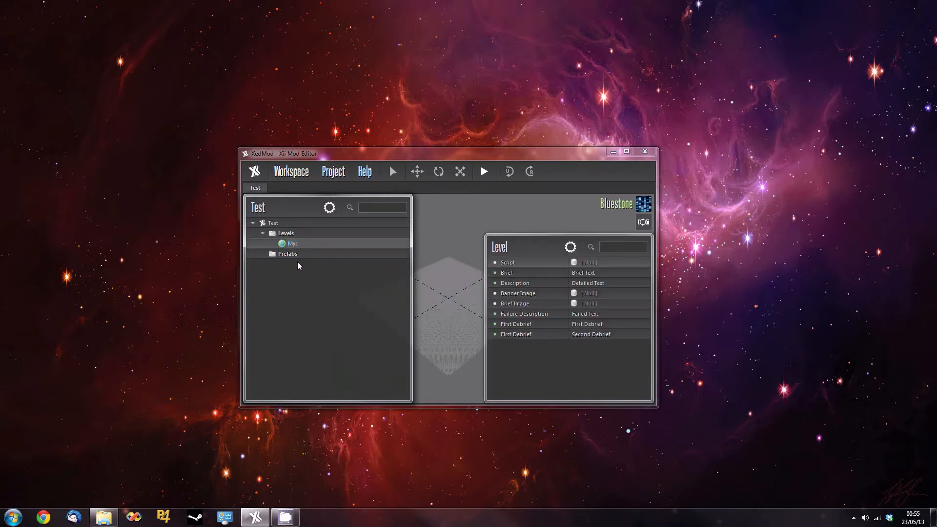
{"action": "type", "text": "MyLevel"}
{"action": "key", "text": "Return"}
Enlarge the editor window and open the Player prefab from the Player prefabs folder for editing.
{"action": "left_click_drag", "start_coordinate": [238, 148], "coordinate": [127, 58]}
{"action": "left_click", "coordinate": [161, 175]}
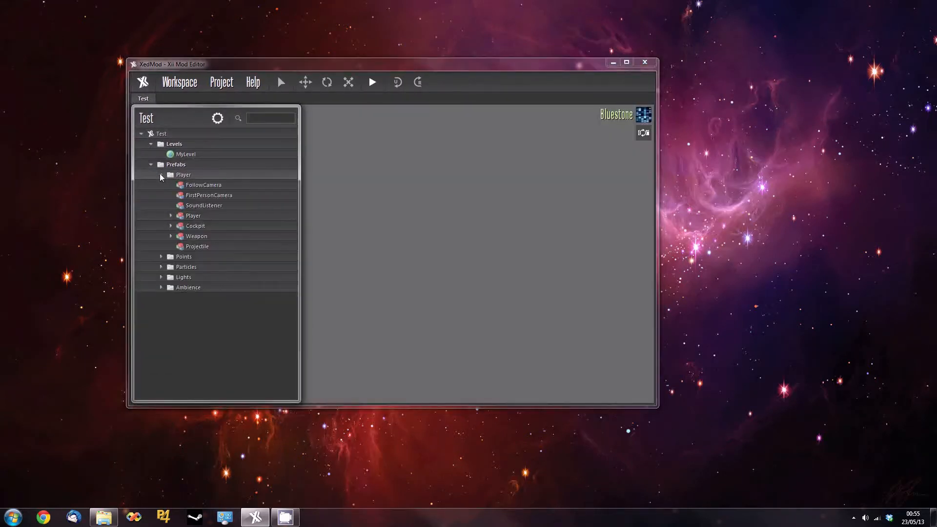
{"action": "double_click", "coordinate": [209, 216]}
{"action": "middle_click_drag", "start_coordinate": [331, 320], "coordinate": [399, 330]}
{"action": "scroll", "coordinate": [393, 330], "scroll_direction": "up", "scroll_amount": 8}
{"action": "middle_click_drag", "start_coordinate": [347, 348], "coordinate": [515, 389]}
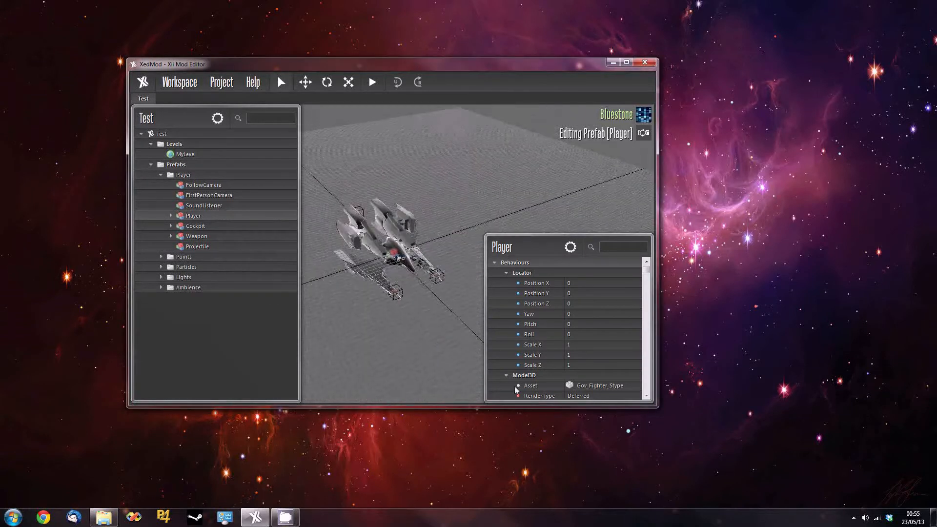
Widen the editor window further and enlarge the Player properties panel.
{"action": "left_click_drag", "start_coordinate": [665, 411], "coordinate": [764, 457]}
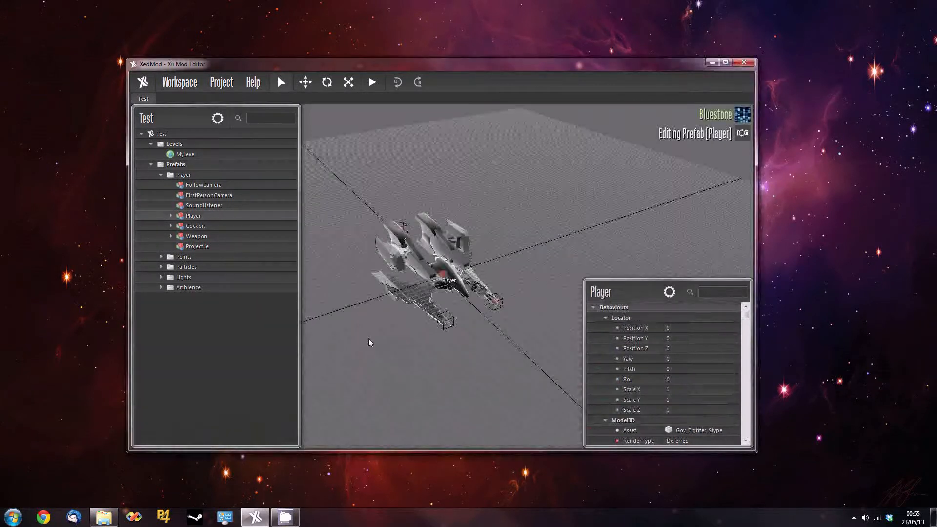
{"action": "left_click_drag", "start_coordinate": [584, 283], "coordinate": [578, 229]}
{"action": "middle_click_drag", "start_coordinate": [500, 384], "coordinate": [420, 388]}
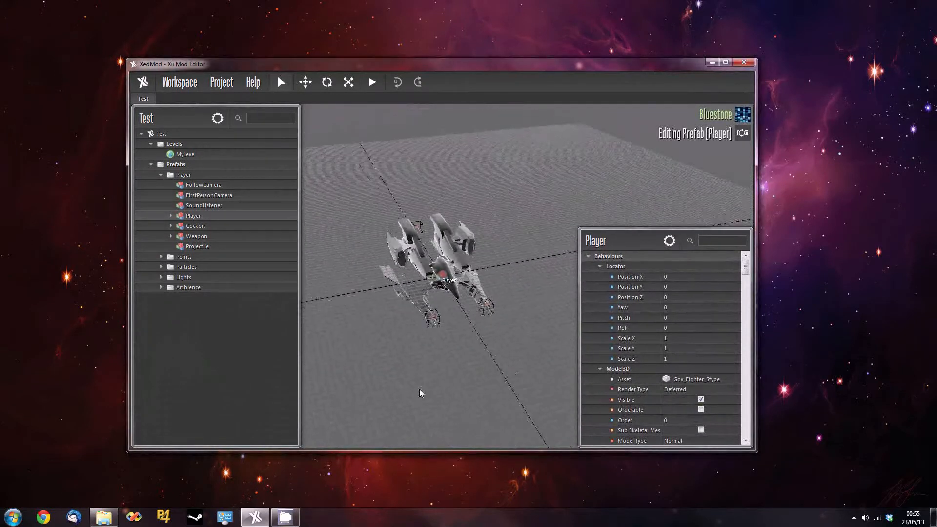
{"action": "left_click_drag", "start_coordinate": [168, 62], "coordinate": [186, 60]}
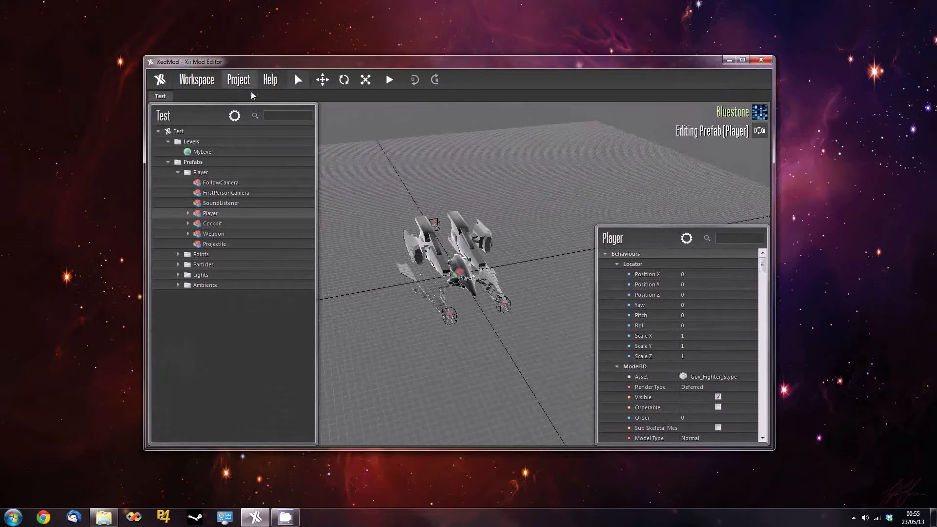
Test the project in the game and stop the running session.
{"action": "left_click", "coordinate": [233, 80]}
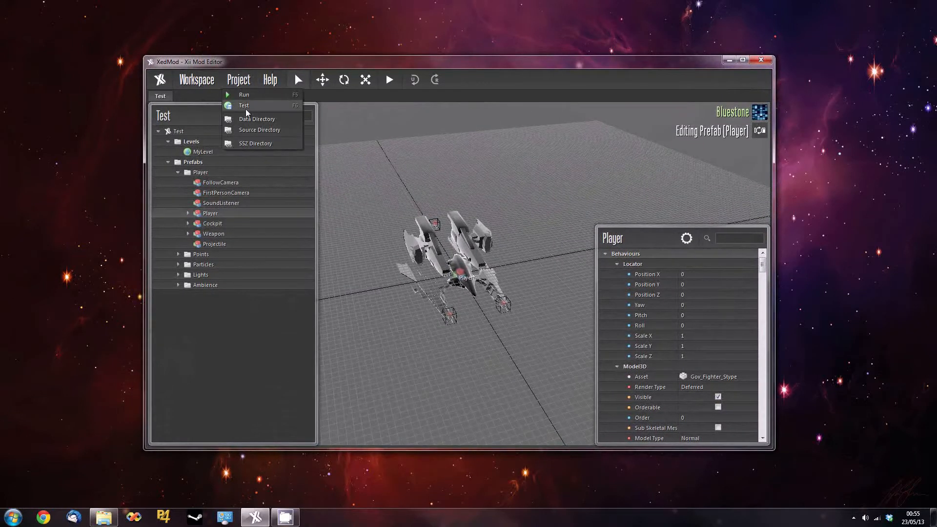
{"action": "key", "text": "F6"}
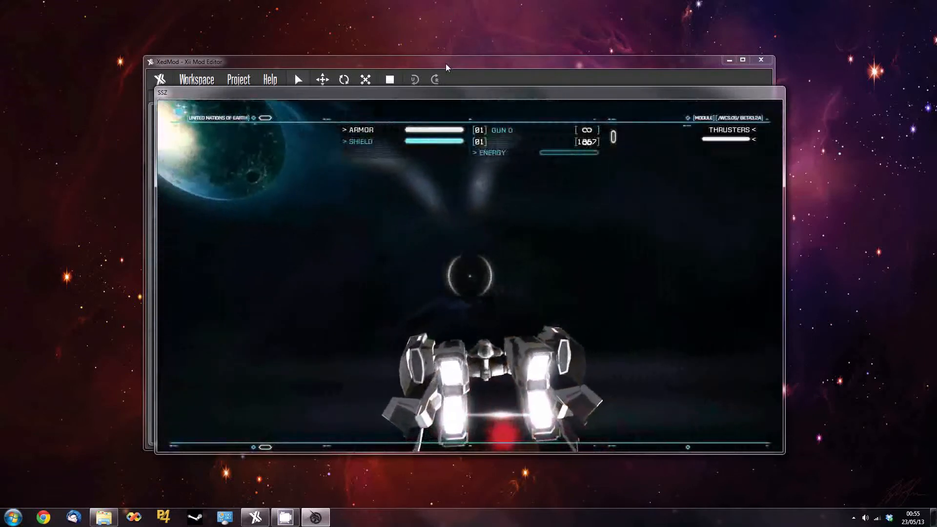
{"action": "left_click", "coordinate": [390, 79]}
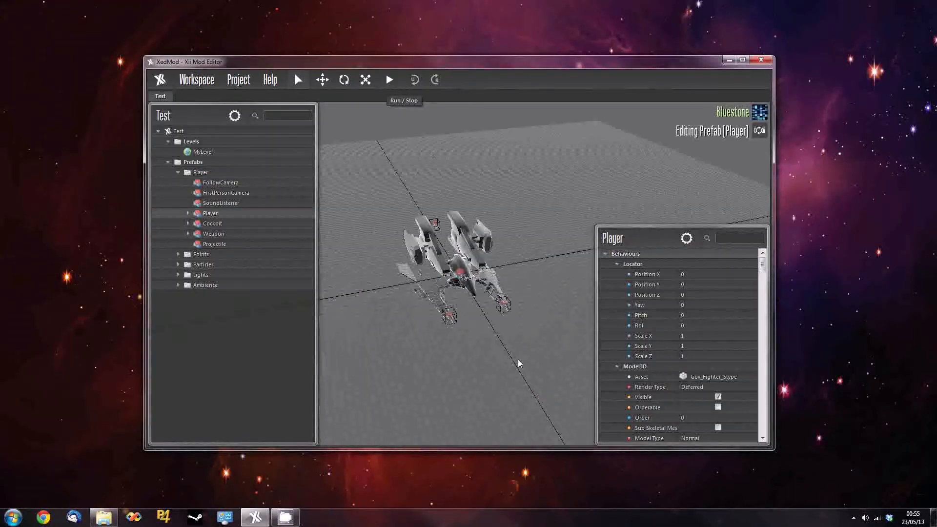
Reposition the editor window and make the Player properties panel taller.
{"action": "middle_click_drag", "start_coordinate": [408, 365], "coordinate": [465, 359]}
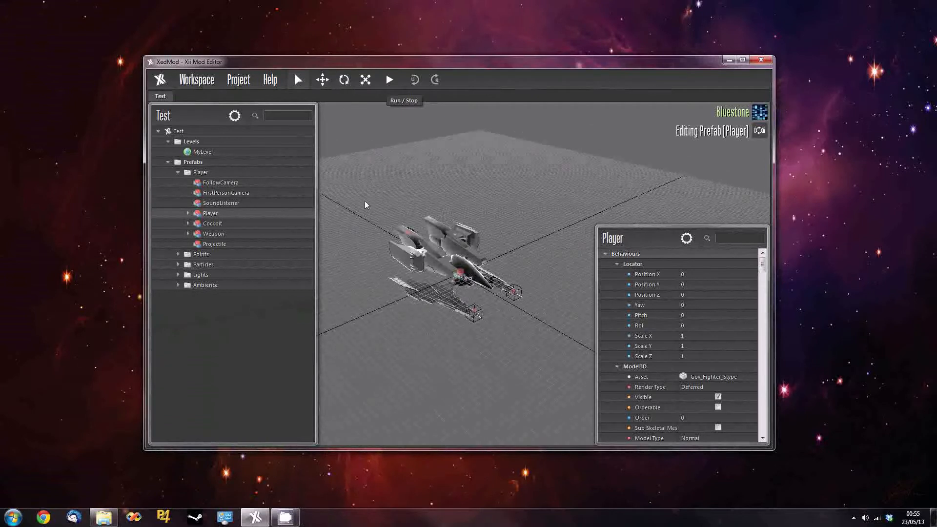
{"action": "left_click_drag", "start_coordinate": [503, 65], "coordinate": [470, 57]}
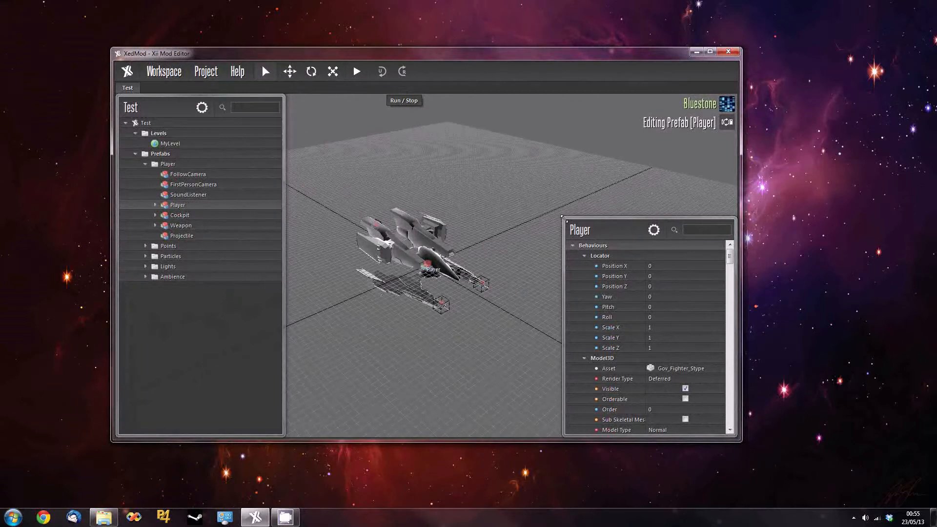
{"action": "left_click_drag", "start_coordinate": [562, 217], "coordinate": [559, 171]}
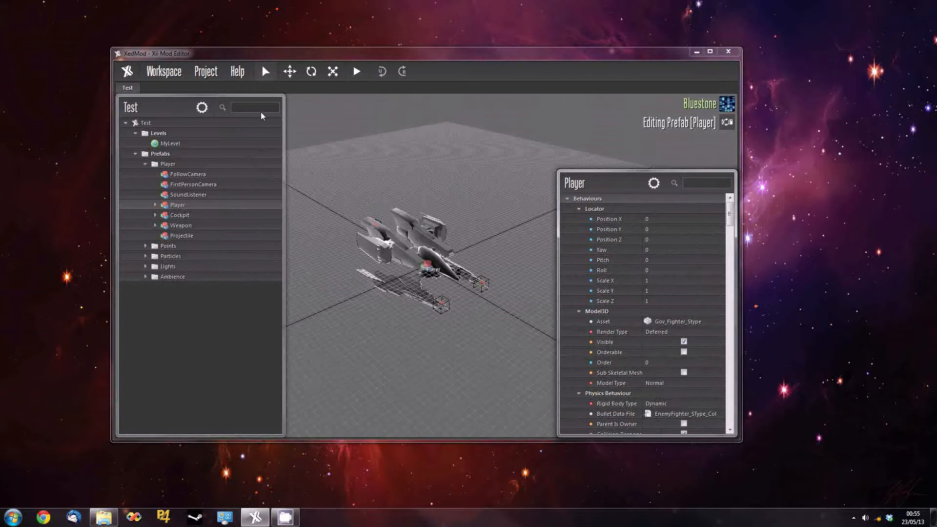
Open the project's Source directory and place its folder window beside the ship model.
{"action": "left_click", "coordinate": [195, 71]}
{"action": "left_click", "coordinate": [223, 110]}
{"action": "left_click", "coordinate": [206, 71]}
{"action": "left_click", "coordinate": [206, 111]}
{"action": "left_click_drag", "start_coordinate": [396, 174], "coordinate": [591, 129]}
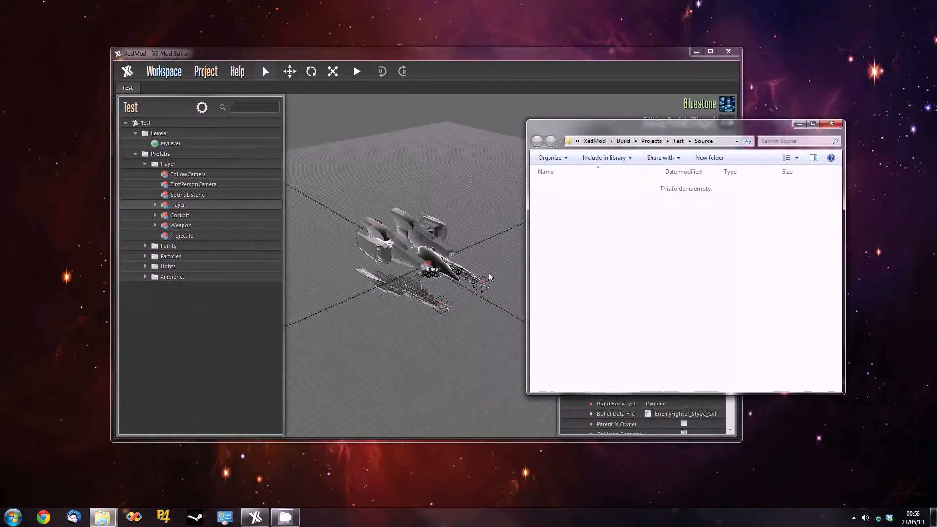
Copy Diffuse.dds, Fighter.3ds, Normal.dds and Specular.dds from the Models folder into the project's Source folder.
{"action": "mouse_move", "coordinate": [102, 516]}
{"action": "left_click", "coordinate": [62, 444]}
{"action": "left_click_drag", "start_coordinate": [231, 313], "coordinate": [201, 236]}
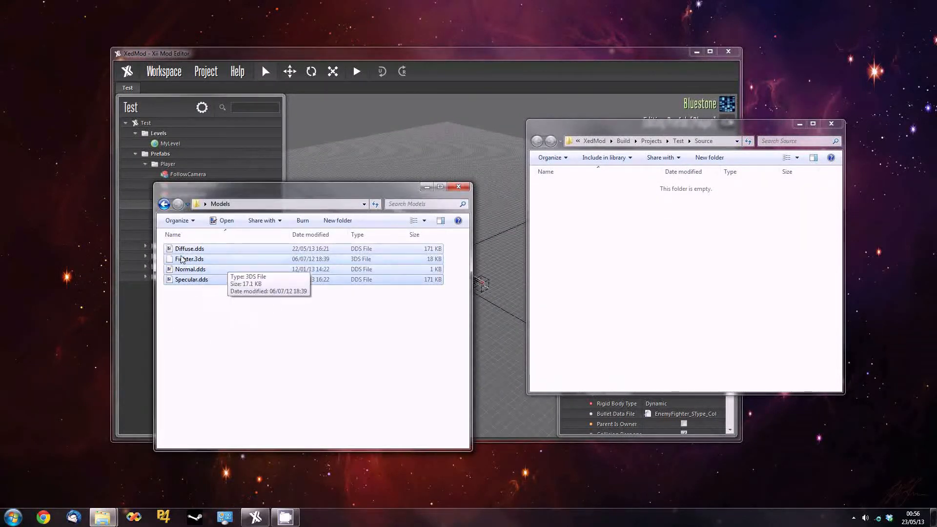
{"action": "left_click_drag", "start_coordinate": [246, 280], "coordinate": [654, 264]}
{"action": "left_click", "coordinate": [458, 186]}
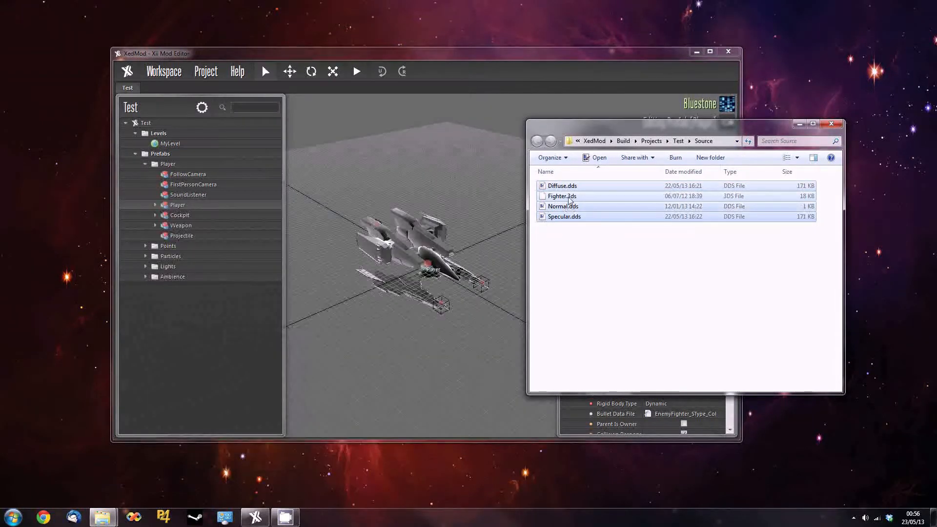
Arrange the editor beside the Source folder and assign Fighter.3ds as the Player prefab's Model3D asset.
{"action": "left_click_drag", "start_coordinate": [549, 132], "coordinate": [606, 167]}
{"action": "left_click_drag", "start_coordinate": [527, 57], "coordinate": [452, 39]}
{"action": "left_click_drag", "start_coordinate": [664, 423], "coordinate": [575, 430]}
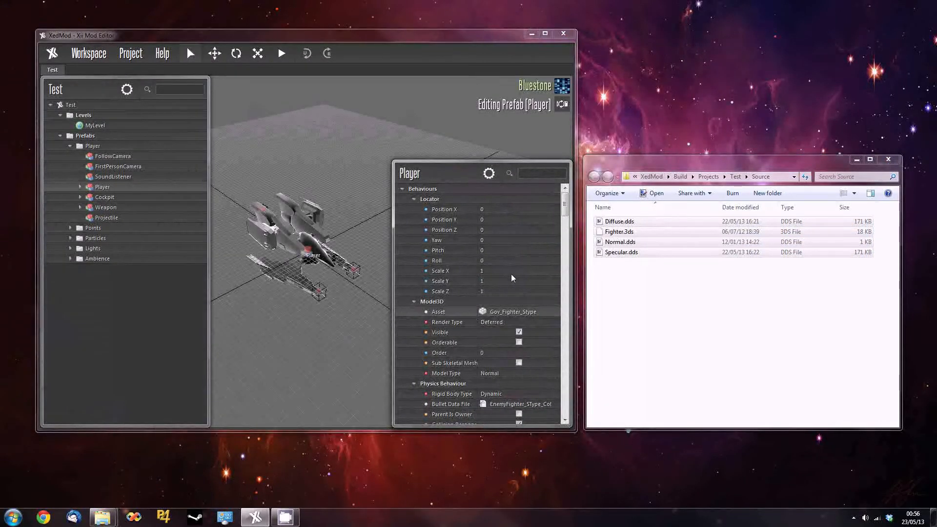
{"action": "scroll", "coordinate": [512, 278], "scroll_direction": "down", "scroll_amount": 2}
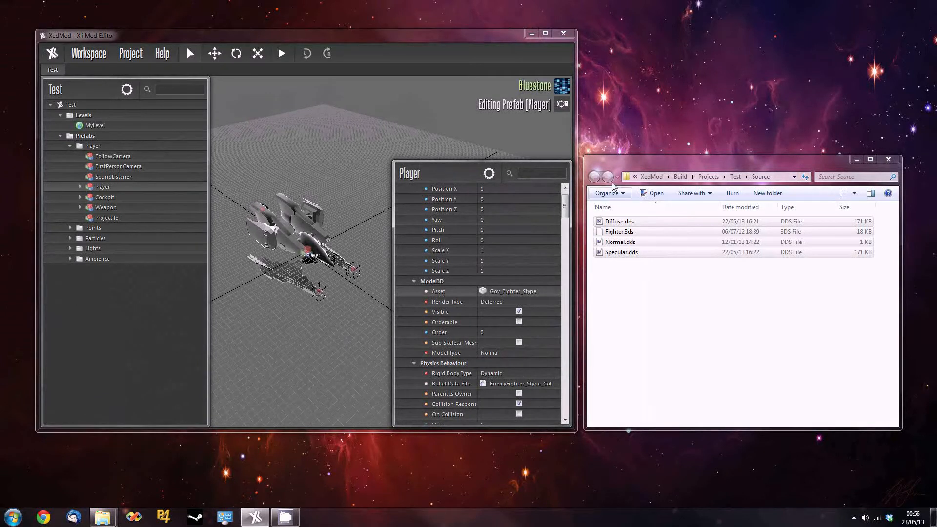
{"action": "left_click_drag", "start_coordinate": [621, 165], "coordinate": [670, 177]}
{"action": "left_click", "coordinate": [713, 308]}
{"action": "left_click", "coordinate": [704, 244]}
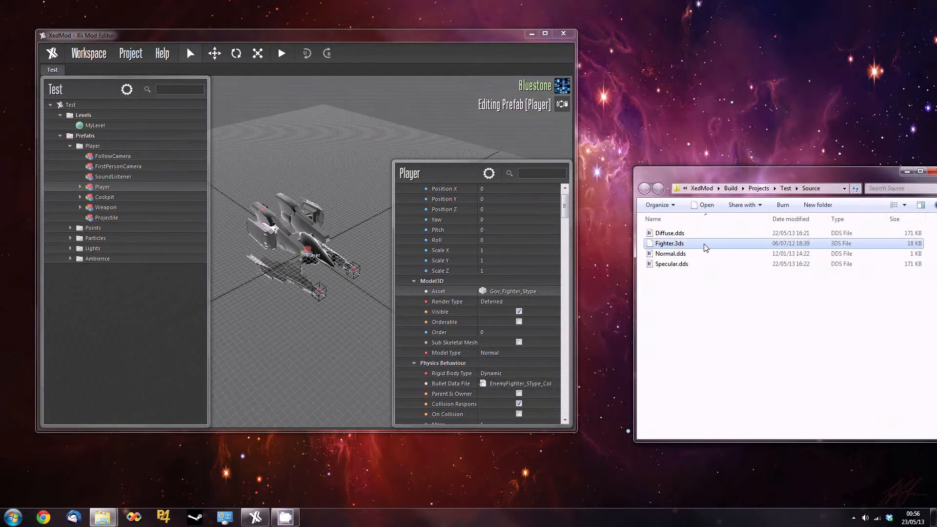
{"action": "left_click_drag", "start_coordinate": [690, 250], "coordinate": [493, 293]}
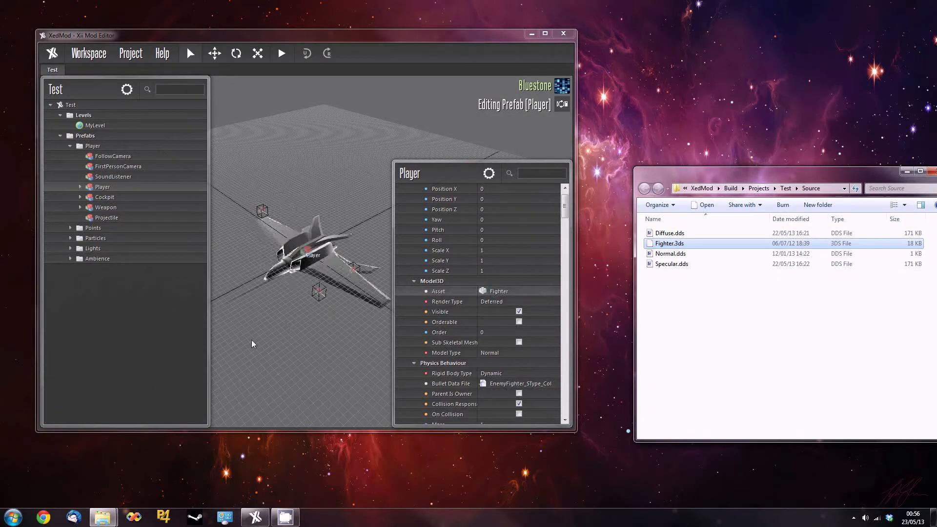
Attach the Fighter source asset to the Player's Model3D asset property from the Source Asset Directory.
{"action": "middle_click_drag", "start_coordinate": [253, 343], "coordinate": [326, 336]}
{"action": "scroll", "coordinate": [327, 336], "scroll_direction": "up", "scroll_amount": 5}
{"action": "mouse_move", "coordinate": [211, 360]}
{"action": "left_mouse_down"}
{"action": "mouse_move", "coordinate": [281, 355]}
{"action": "mouse_move", "coordinate": [210, 347]}
{"action": "left_mouse_up"}
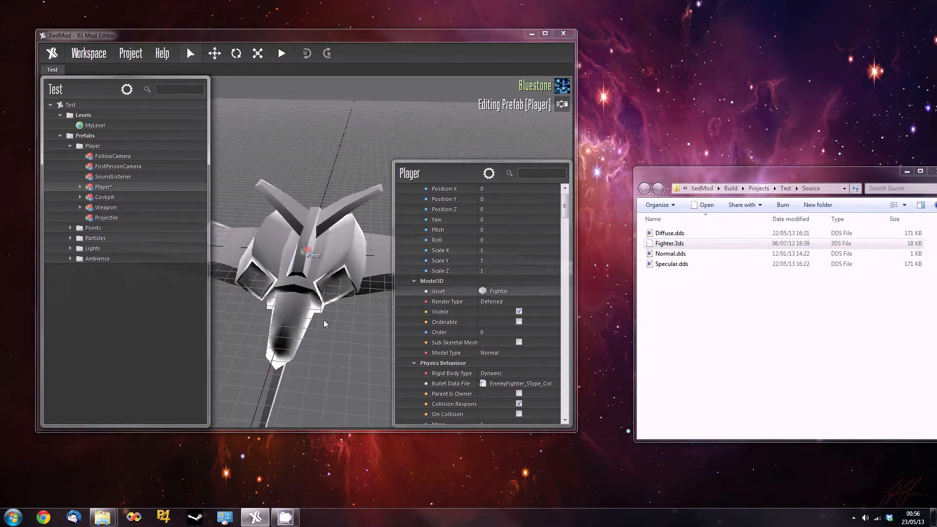
{"action": "right_click", "coordinate": [492, 293]}
{"action": "left_click", "coordinate": [535, 312]}
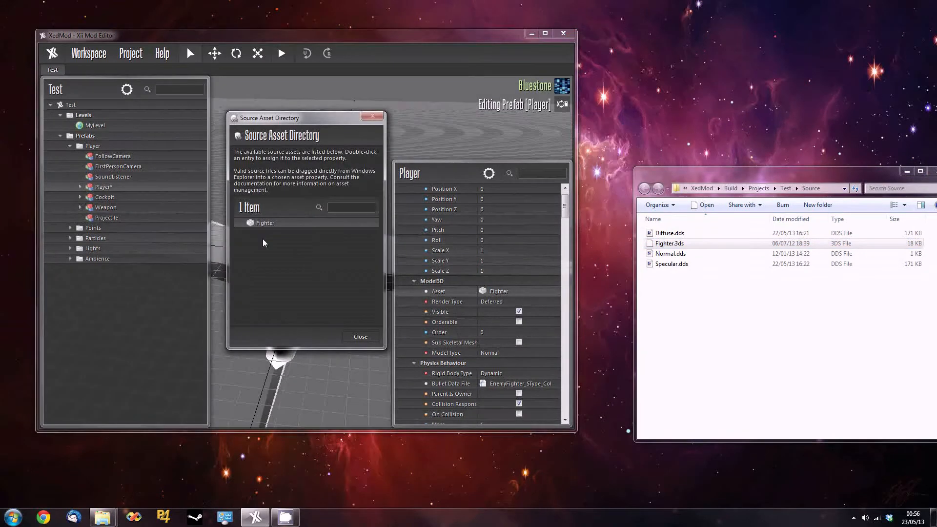
{"action": "double_click", "coordinate": [257, 224]}
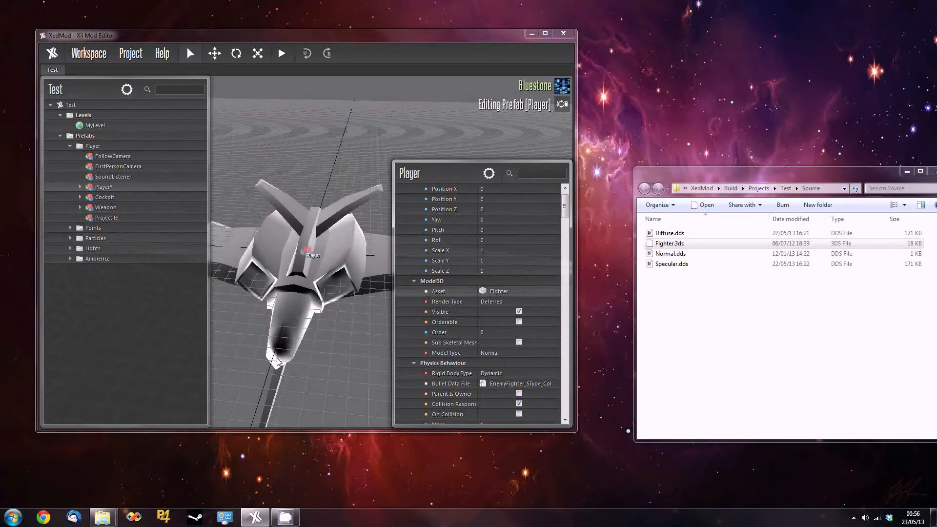
Enlarge the editor window to inspect the fighter model, keeping the Source folder window clear beside it.
{"action": "left_click_drag", "start_coordinate": [581, 439], "coordinate": [743, 475]}
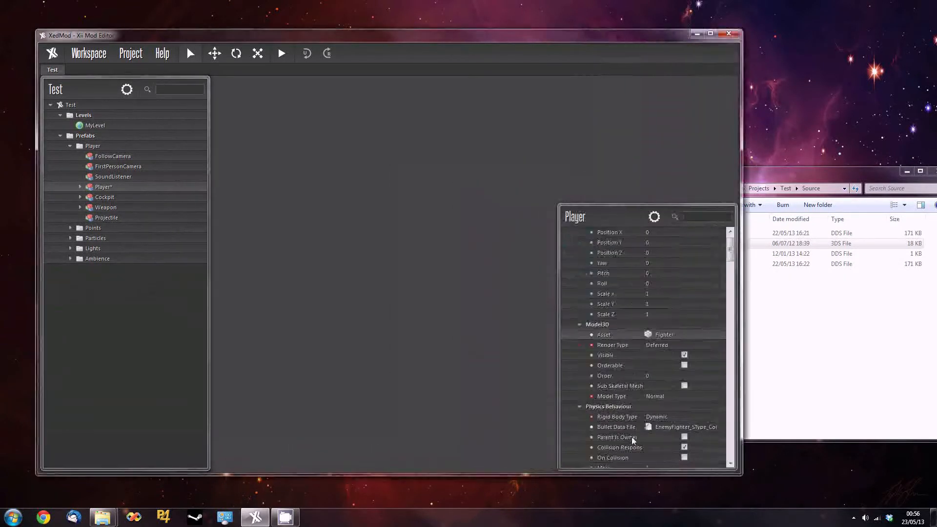
{"action": "middle_click_drag", "start_coordinate": [329, 379], "coordinate": [321, 331]}
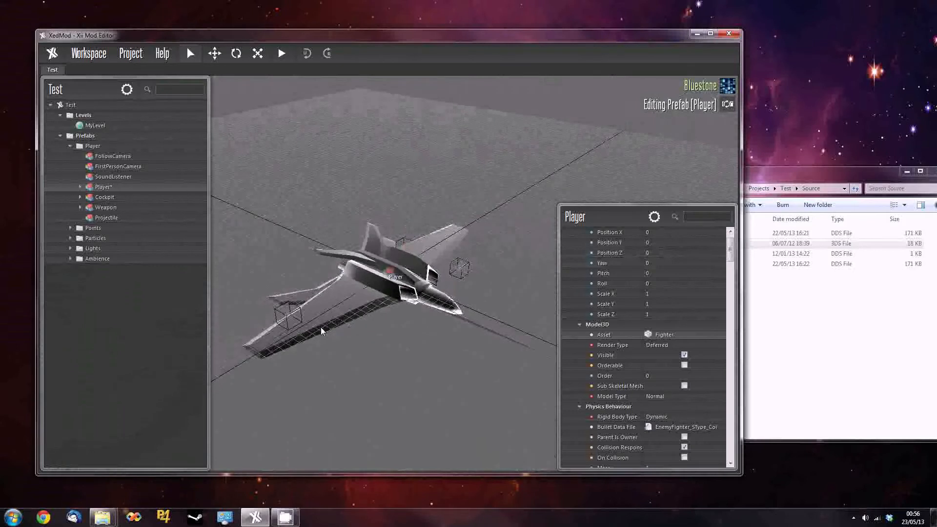
{"action": "middle_click_drag", "start_coordinate": [335, 299], "coordinate": [404, 347]}
{"action": "mouse_move", "coordinate": [781, 171]}
{"action": "left_mouse_down"}
{"action": "mouse_move", "coordinate": [664, 188]}
{"action": "mouse_move", "coordinate": [778, 176]}
{"action": "left_mouse_up"}
{"action": "left_click_drag", "start_coordinate": [743, 119], "coordinate": [722, 119]}
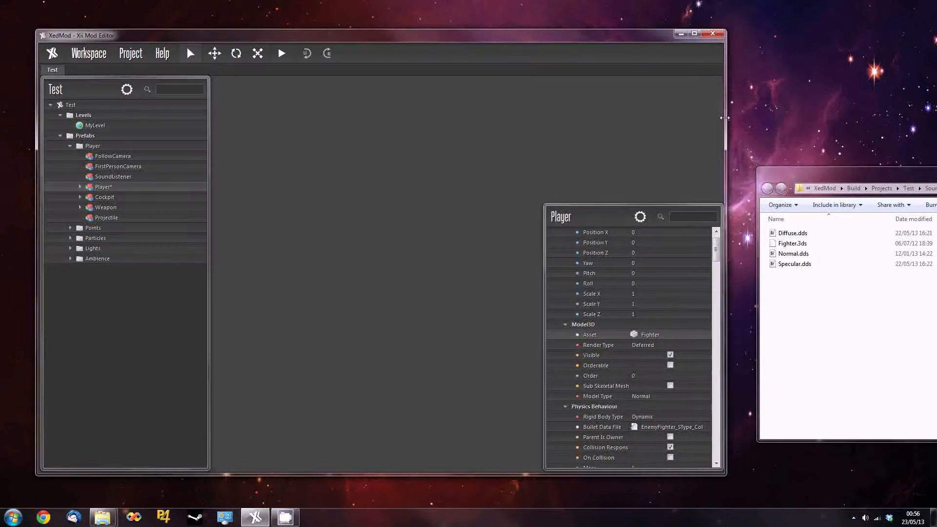
Open the Fighter asset's properties and assign Diffuse.dds as the diffuse texture of the small_fighter_1 material.
{"action": "left_click", "coordinate": [647, 335]}
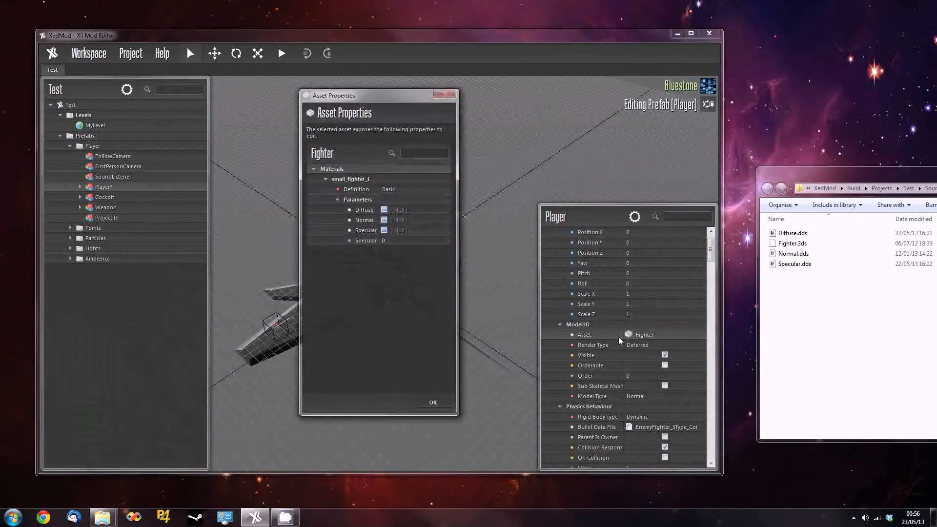
{"action": "left_click_drag", "start_coordinate": [347, 105], "coordinate": [378, 125]}
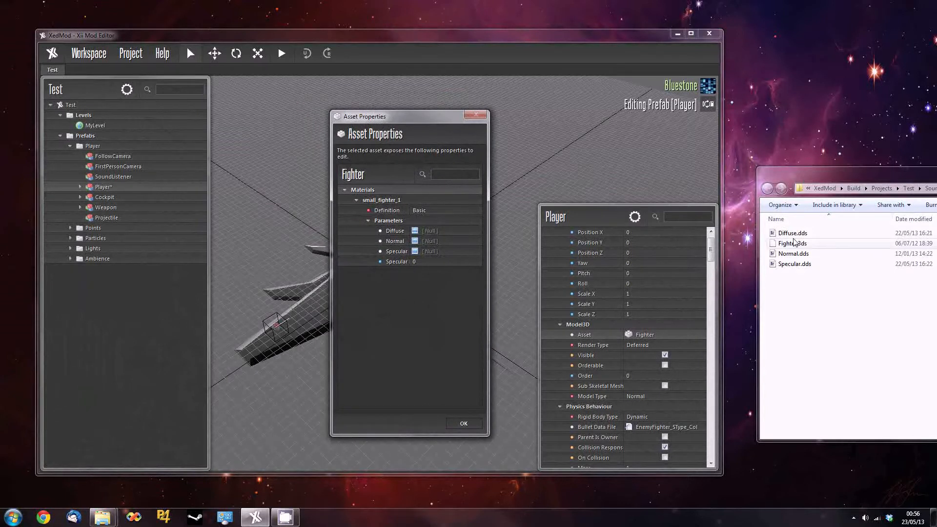
{"action": "left_click", "coordinate": [825, 235]}
{"action": "left_click_drag", "start_coordinate": [469, 225], "coordinate": [439, 234]}
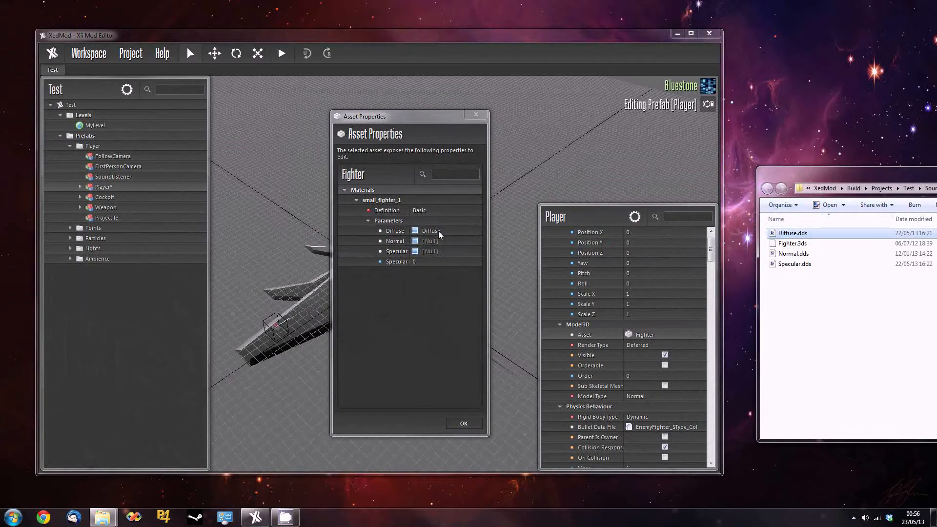
Attach a source asset as the material's normal texture and Specular.dds as its specular texture, accepting the asset properties.
{"action": "right_click", "coordinate": [434, 243]}
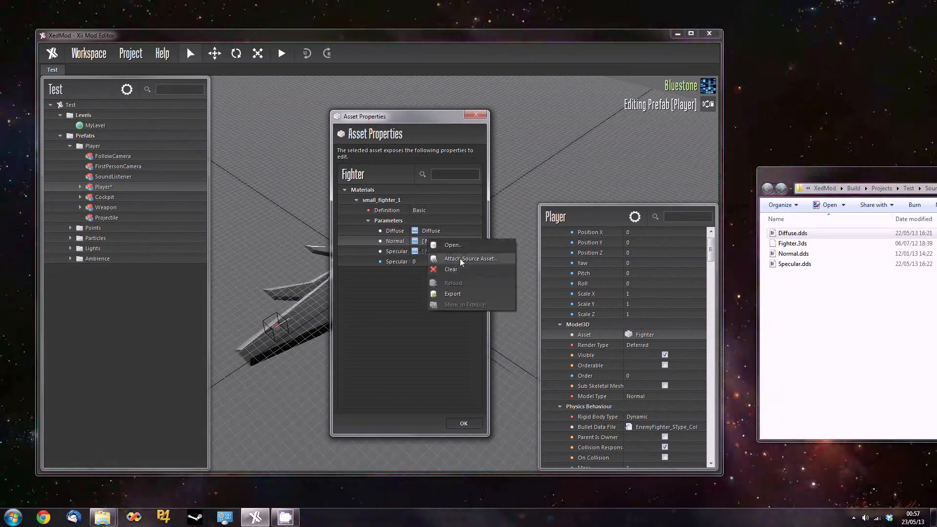
{"action": "left_click", "coordinate": [465, 262]}
{"action": "double_click", "coordinate": [342, 255]}
{"action": "left_click", "coordinate": [803, 265]}
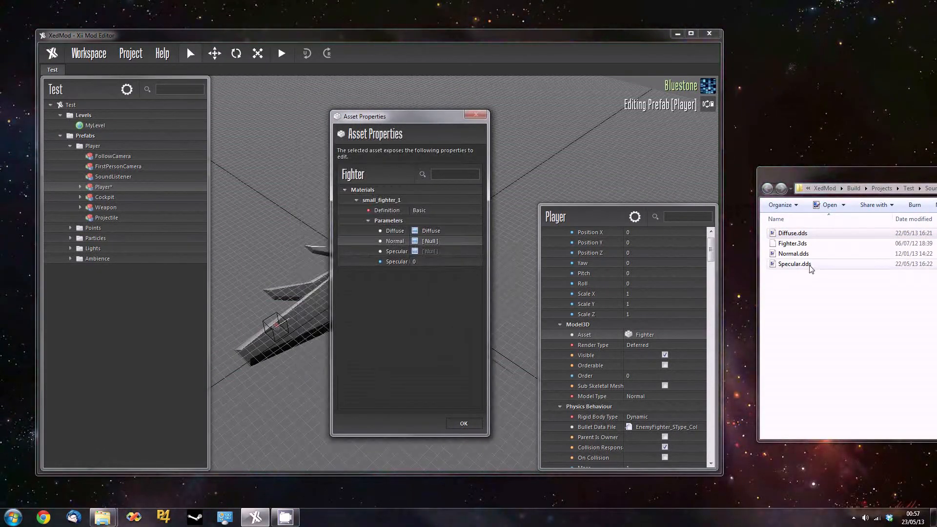
{"action": "left_click_drag", "start_coordinate": [799, 270], "coordinate": [434, 252]}
{"action": "left_click", "coordinate": [463, 426]}
{"action": "middle_click_drag", "start_coordinate": [458, 376], "coordinate": [321, 365]}
{"action": "scroll", "coordinate": [477, 338], "scroll_direction": "down", "scroll_amount": 5}
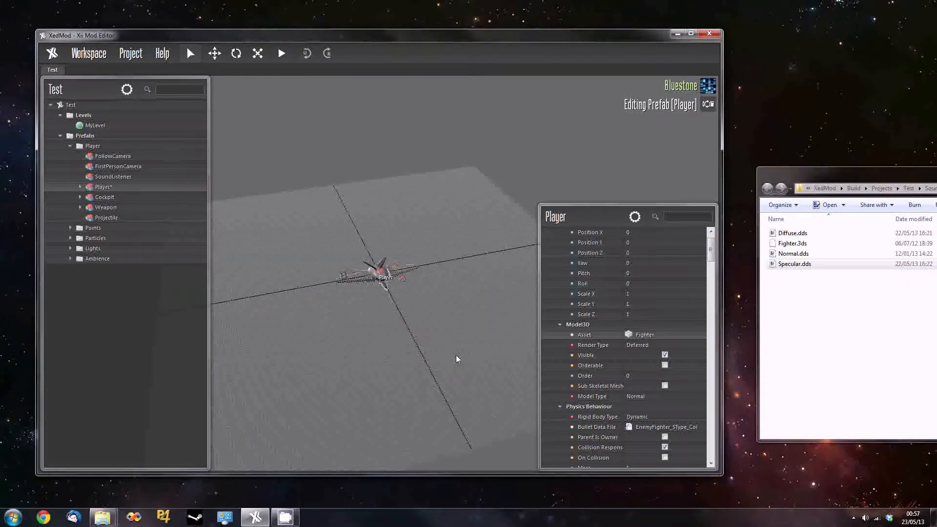
Enlarge the Player's property area, reposition the Source folder window beside the editor, and view the fighter model up close.
{"action": "middle_click_drag", "start_coordinate": [464, 356], "coordinate": [334, 362]}
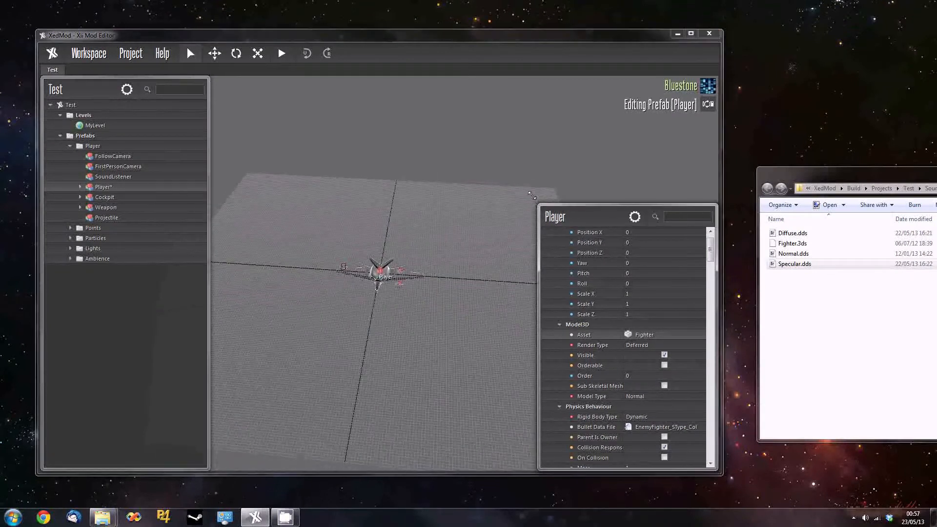
{"action": "left_click_drag", "start_coordinate": [536, 202], "coordinate": [519, 172]}
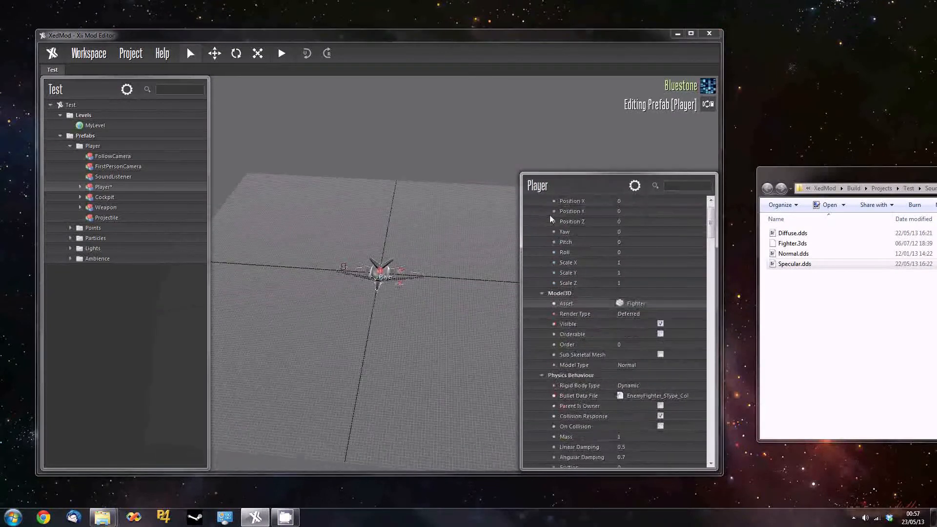
{"action": "right_click", "coordinate": [643, 306]}
{"action": "left_click", "coordinate": [669, 358]}
{"action": "left_click_drag", "start_coordinate": [854, 173], "coordinate": [769, 158]}
{"action": "middle_click_drag", "start_coordinate": [467, 348], "coordinate": [375, 346]}
{"action": "scroll", "coordinate": [347, 327], "scroll_direction": "up", "scroll_amount": 5}
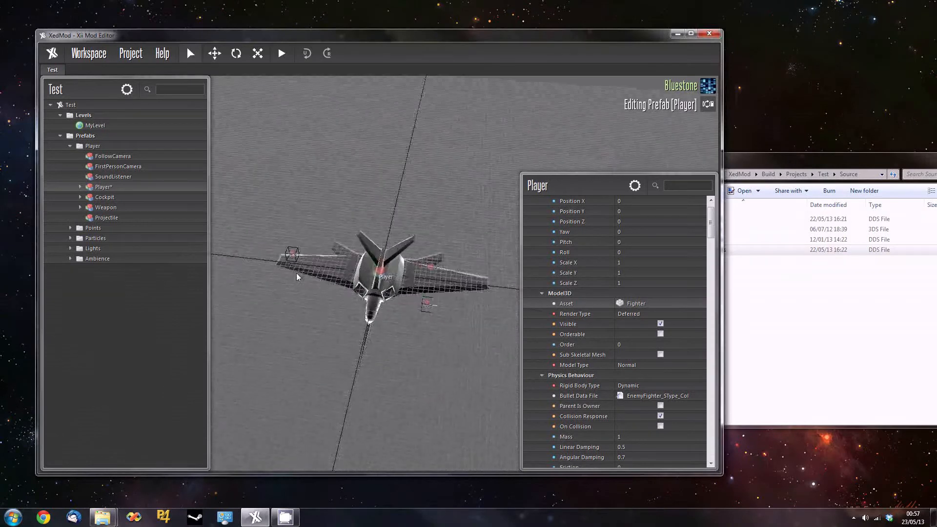
Select the shoot slots around the fighter to examine their placement relative to the wings.
{"action": "left_click", "coordinate": [297, 254]}
{"action": "middle_click_drag", "start_coordinate": [347, 345], "coordinate": [393, 342]}
{"action": "left_click", "coordinate": [489, 290]}
{"action": "middle_click_drag", "start_coordinate": [299, 341], "coordinate": [439, 311]}
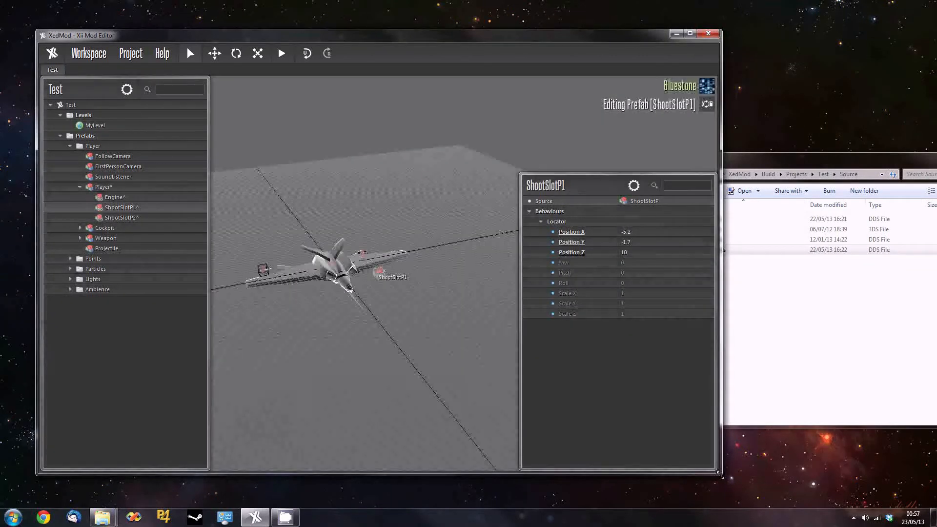
Shrink and reposition the editor window, then save the Player changes and test them in the game, ending the test run.
{"action": "left_click_drag", "start_coordinate": [725, 477], "coordinate": [665, 441]}
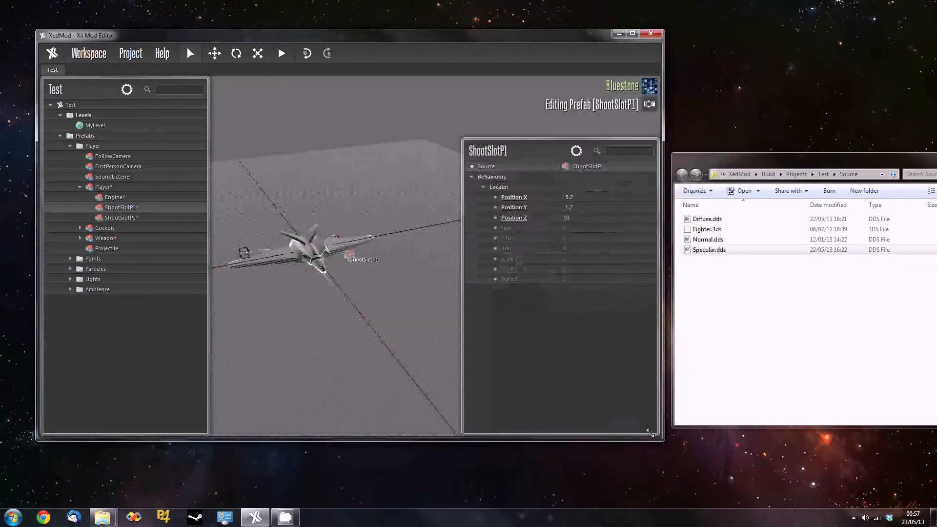
{"action": "left_click_drag", "start_coordinate": [230, 47], "coordinate": [311, 61]}
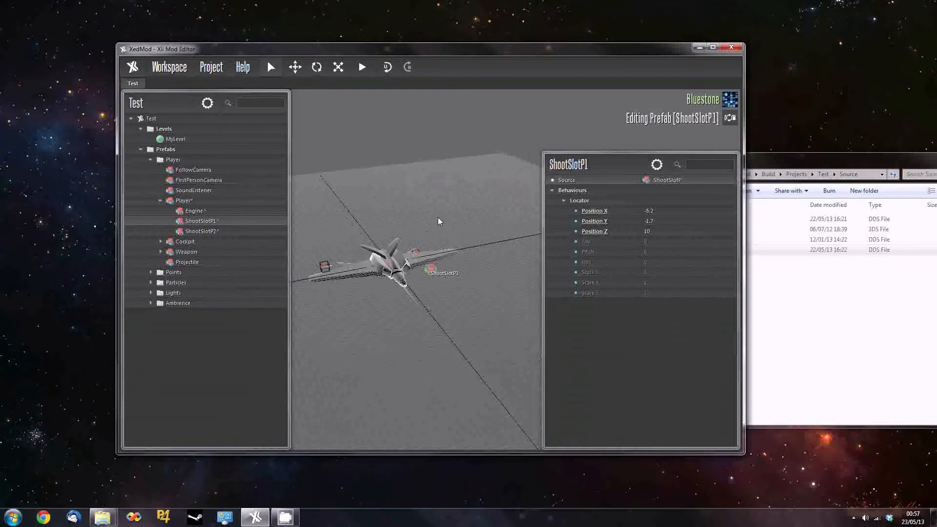
{"action": "key", "text": "ctrl+s"}
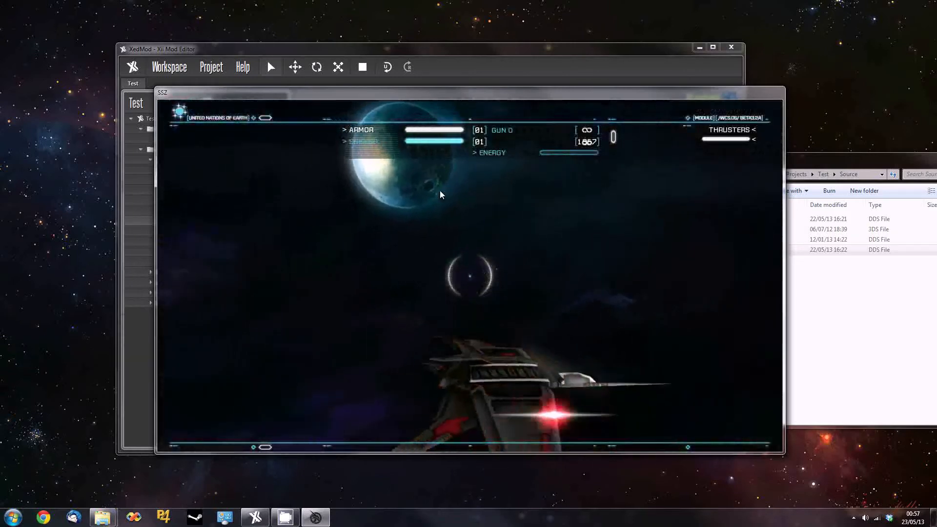
{"action": "left_click", "coordinate": [362, 67]}
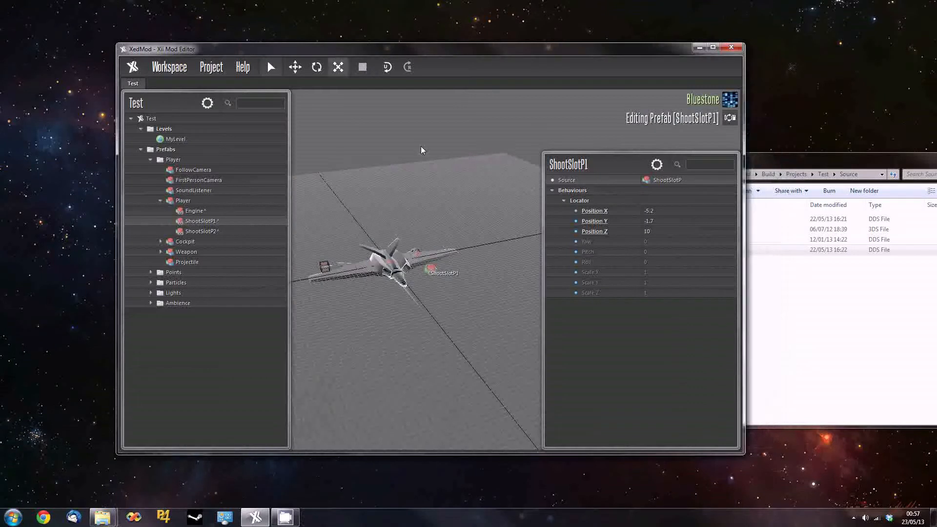
Select the Player prefab and inspect the fighter model's orientation from several angles.
{"action": "middle_click_drag", "start_coordinate": [375, 343], "coordinate": [349, 353]}
{"action": "left_click", "coordinate": [392, 265]}
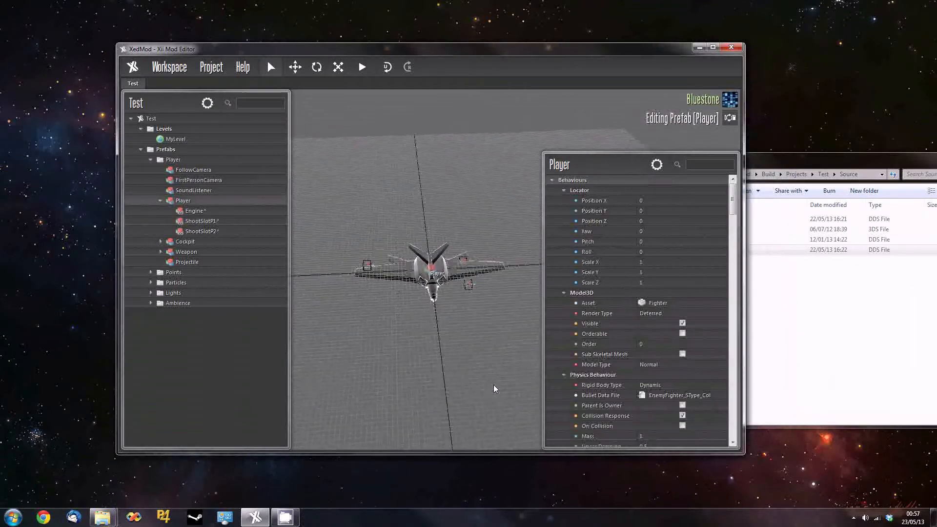
{"action": "scroll", "coordinate": [439, 335], "scroll_direction": "up", "scroll_amount": 5}
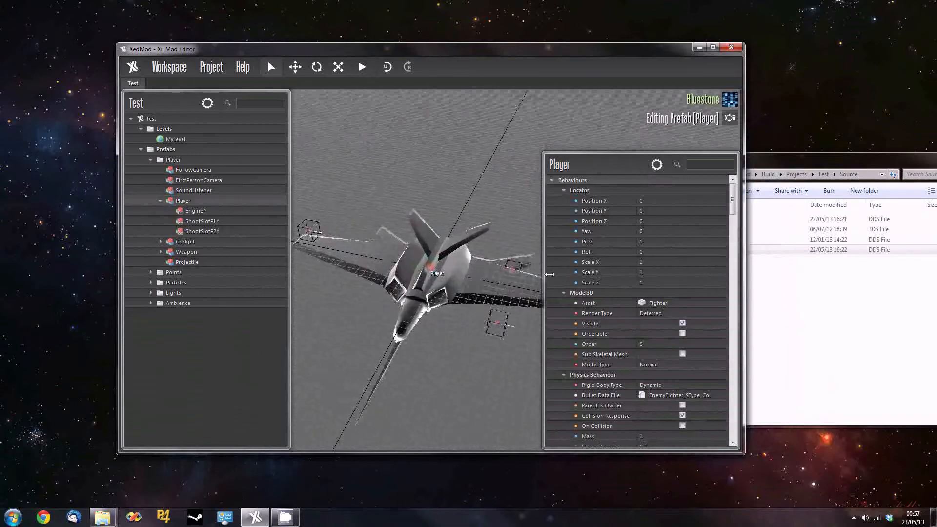
{"action": "left_click_drag", "start_coordinate": [541, 257], "coordinate": [571, 257]}
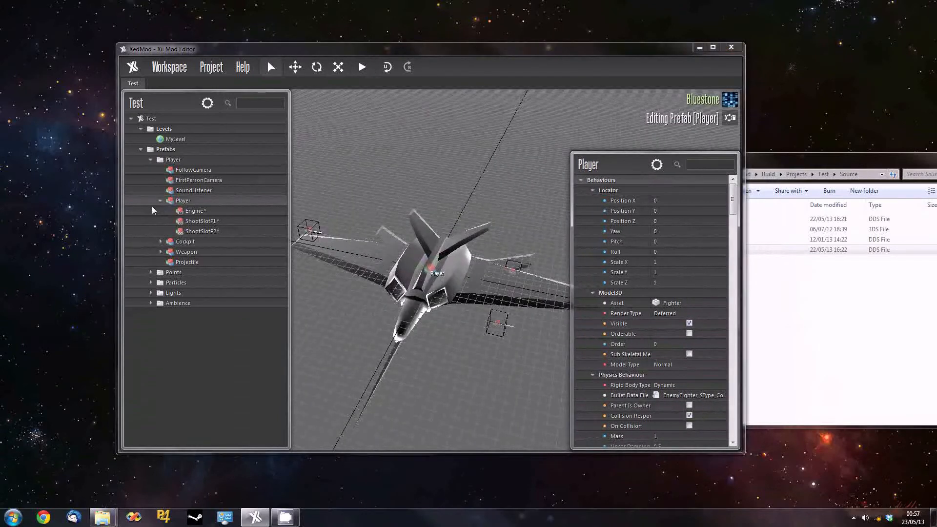
{"action": "middle_click_drag", "start_coordinate": [529, 398], "coordinate": [417, 384]}
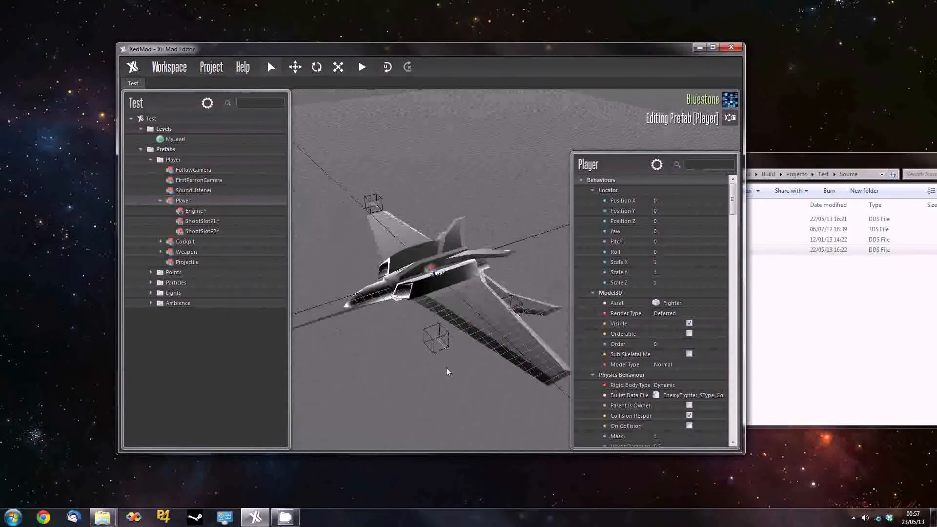
{"action": "scroll", "coordinate": [439, 365], "scroll_direction": "down", "scroll_amount": 3}
{"action": "middle_click_drag", "start_coordinate": [473, 372], "coordinate": [412, 364]}
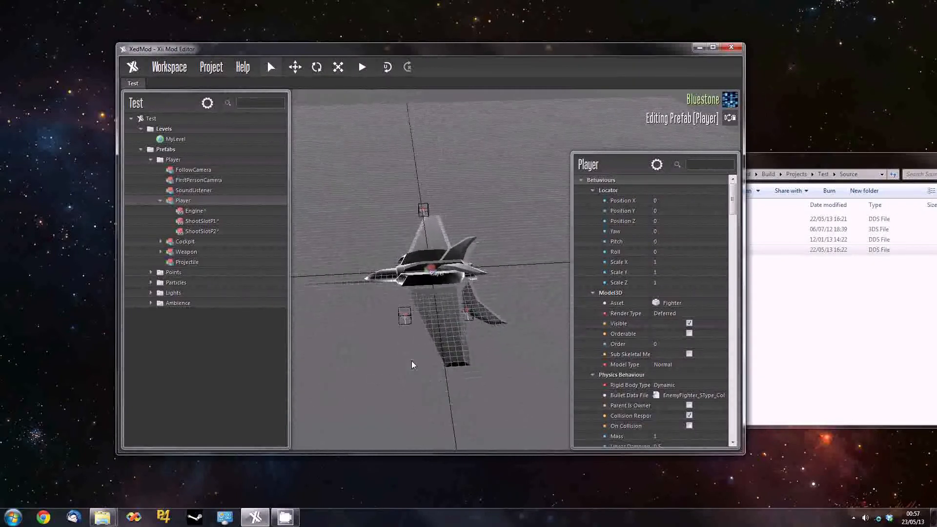
Create a new prefab named PlayerModel directly under Prefabs.
{"action": "left_click", "coordinate": [165, 151]}
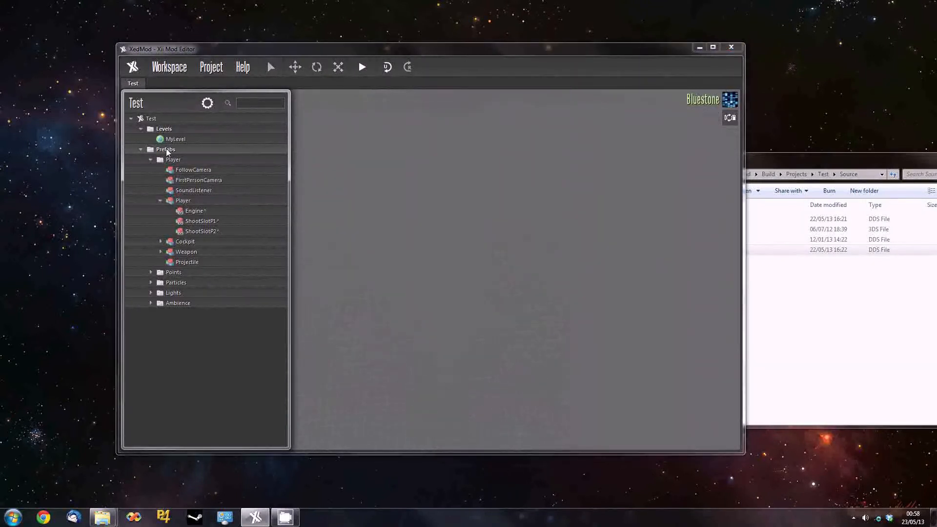
{"action": "right_click", "coordinate": [166, 151]}
{"action": "left_click", "coordinate": [194, 155]}
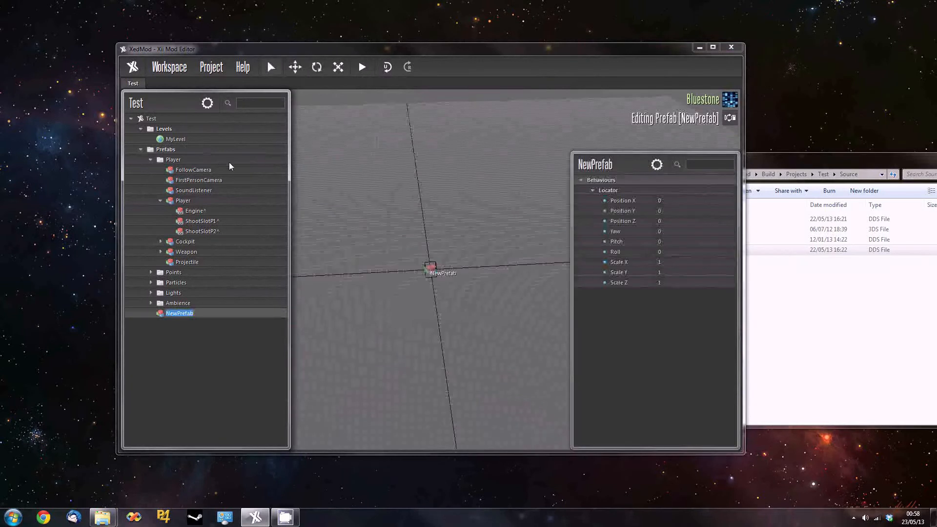
{"action": "type", "text": "PlayerModel"}
{"action": "key", "text": "Return"}
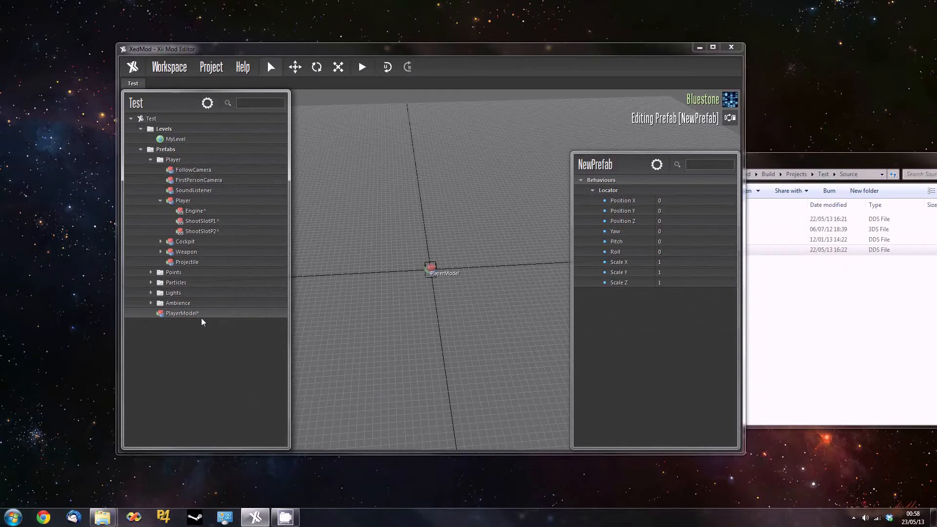
Attach the Model3D behaviour to the PlayerModel prefab.
{"action": "right_click", "coordinate": [177, 316]}
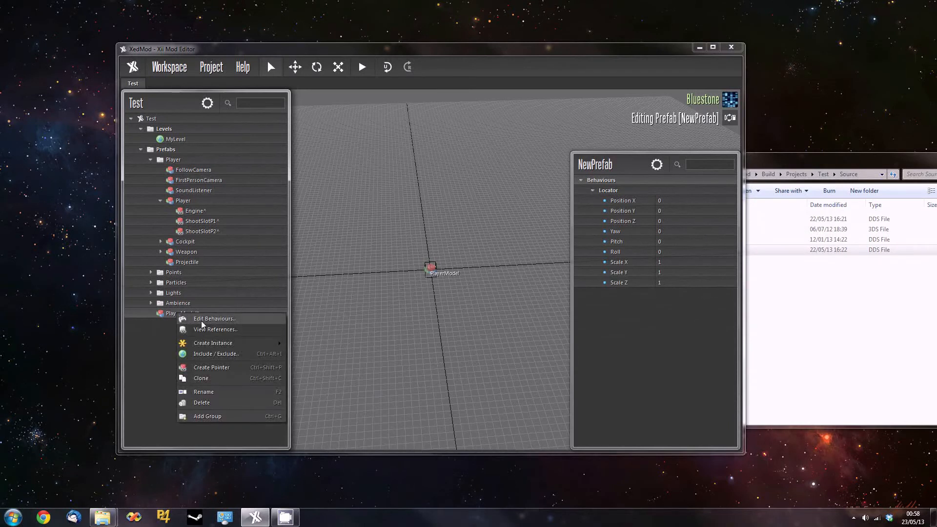
{"action": "left_click", "coordinate": [205, 319]}
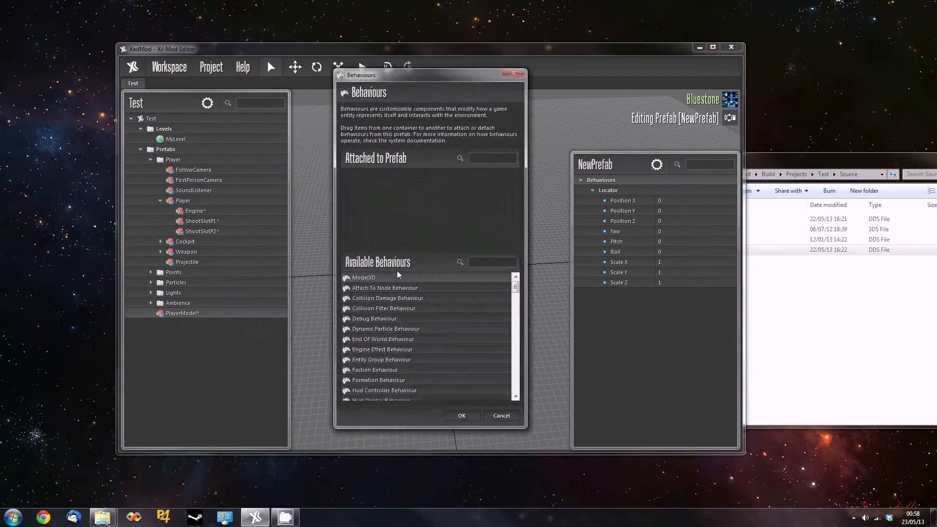
{"action": "mouse_move", "coordinate": [369, 282]}
{"action": "left_mouse_down"}
{"action": "mouse_move", "coordinate": [384, 193]}
{"action": "mouse_move", "coordinate": [367, 282]}
{"action": "left_mouse_up"}
{"action": "double_click", "coordinate": [365, 280]}
{"action": "left_click", "coordinate": [449, 419]}
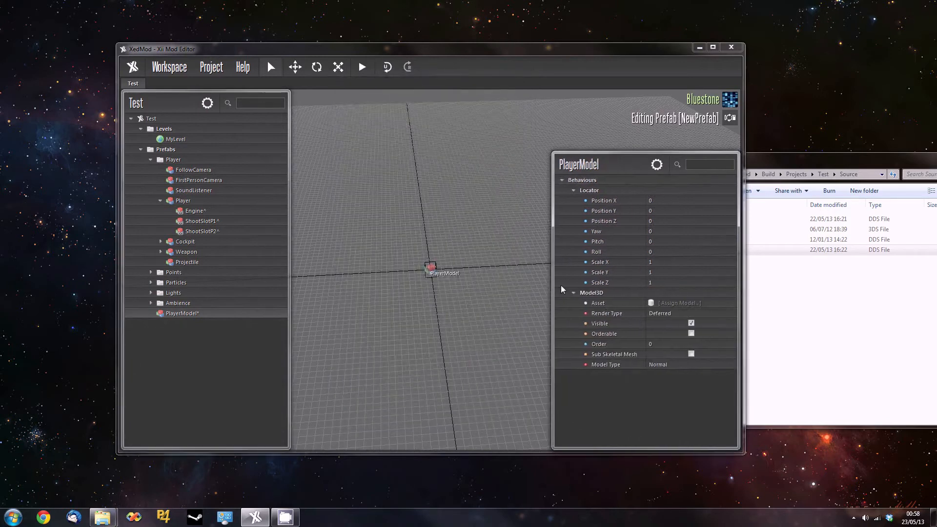
Assign Fighter.3ds from the Source folder as the Model3D asset of PlayerModel.
{"action": "left_click_drag", "start_coordinate": [555, 55], "coordinate": [501, 63]}
{"action": "left_click_drag", "start_coordinate": [781, 160], "coordinate": [862, 170]}
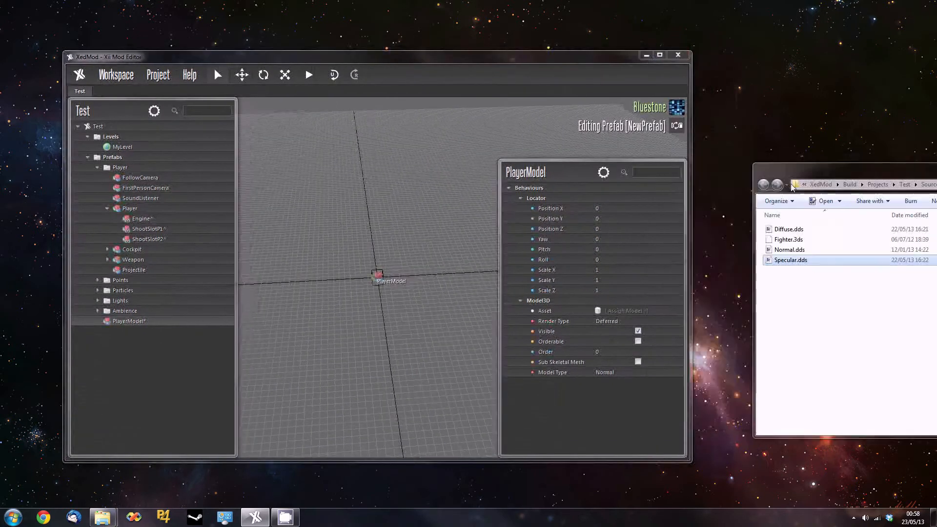
{"action": "left_click", "coordinate": [802, 241]}
{"action": "left_click_drag", "start_coordinate": [804, 244], "coordinate": [608, 317]}
{"action": "middle_click_drag", "start_coordinate": [329, 377], "coordinate": [331, 324]}
Remove the Model3D behaviour from the Player prefab, accepting the loss of its properties.
{"action": "double_click", "coordinate": [126, 209]}
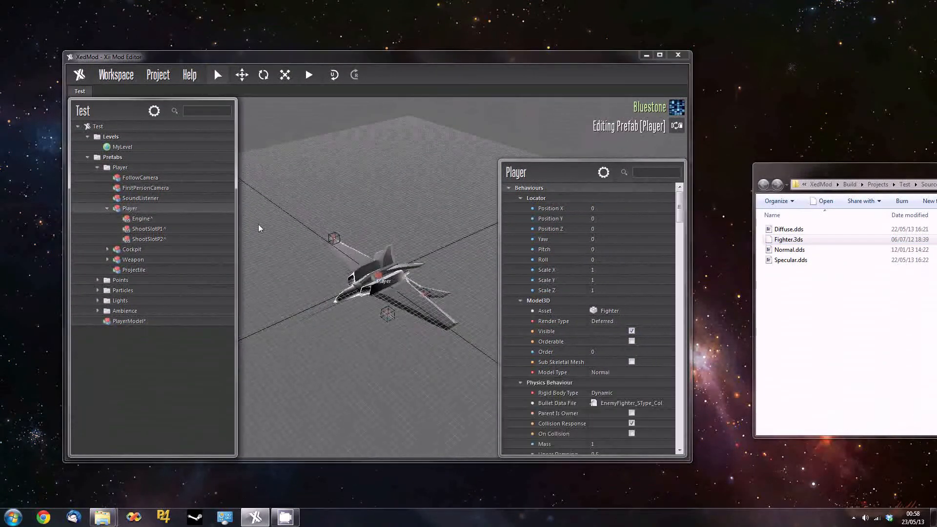
{"action": "middle_click_drag", "start_coordinate": [356, 372], "coordinate": [376, 365]}
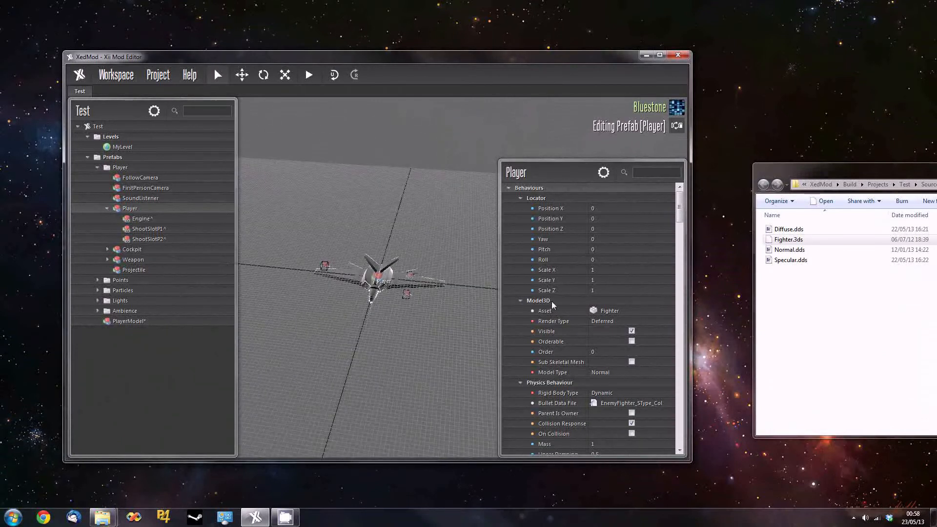
{"action": "right_click", "coordinate": [142, 209]}
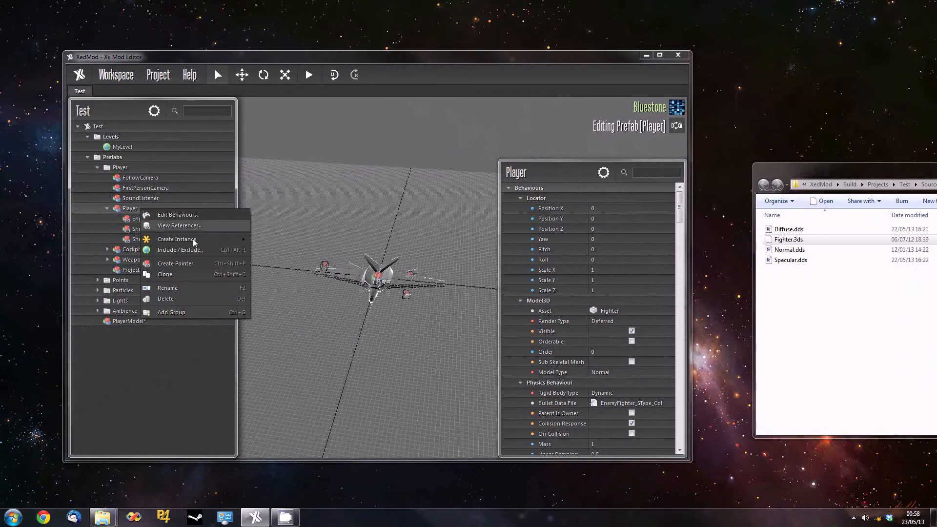
{"action": "left_click", "coordinate": [178, 221]}
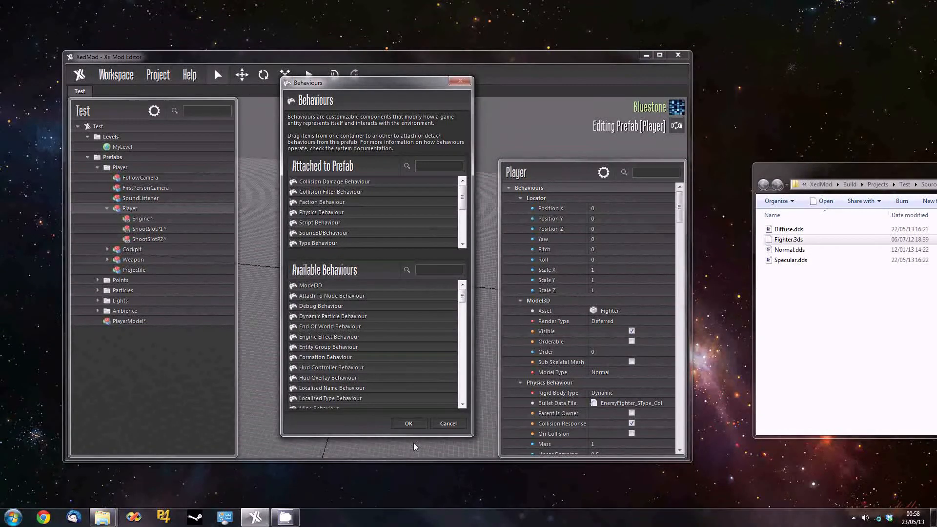
{"action": "left_click", "coordinate": [408, 424]}
{"action": "mouse_move", "coordinate": [337, 216]}
{"action": "left_mouse_down"}
{"action": "mouse_move", "coordinate": [331, 209]}
{"action": "mouse_move", "coordinate": [334, 219]}
{"action": "left_mouse_up"}
{"action": "left_click", "coordinate": [379, 279]}
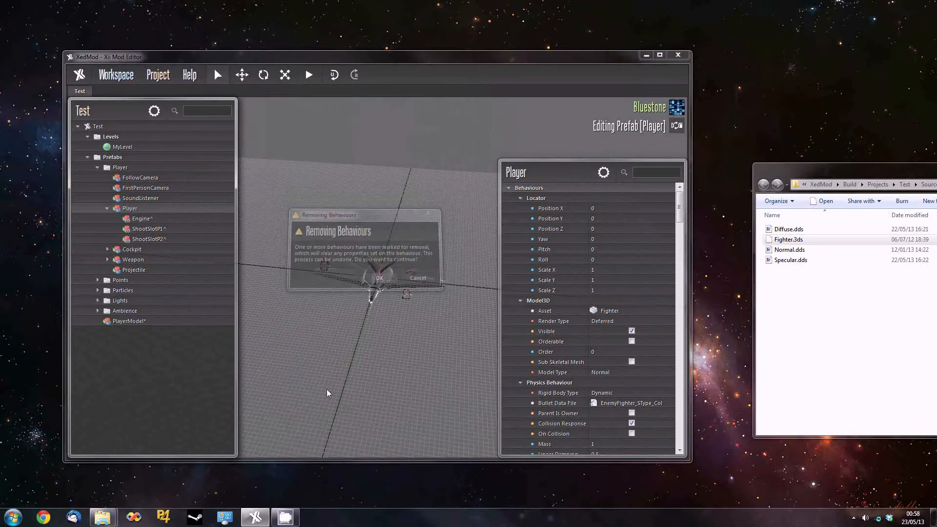
{"action": "mouse_move", "coordinate": [327, 357]}
{"action": "middle_mouse_down"}
{"action": "mouse_move", "coordinate": [334, 373]}
{"action": "mouse_move", "coordinate": [363, 373]}
{"action": "mouse_move", "coordinate": [346, 357]}
{"action": "middle_mouse_up"}
{"action": "scroll", "coordinate": [337, 367], "scroll_direction": "up", "scroll_amount": 3}
{"action": "scroll", "coordinate": [346, 357], "scroll_direction": "down", "scroll_amount": 3}
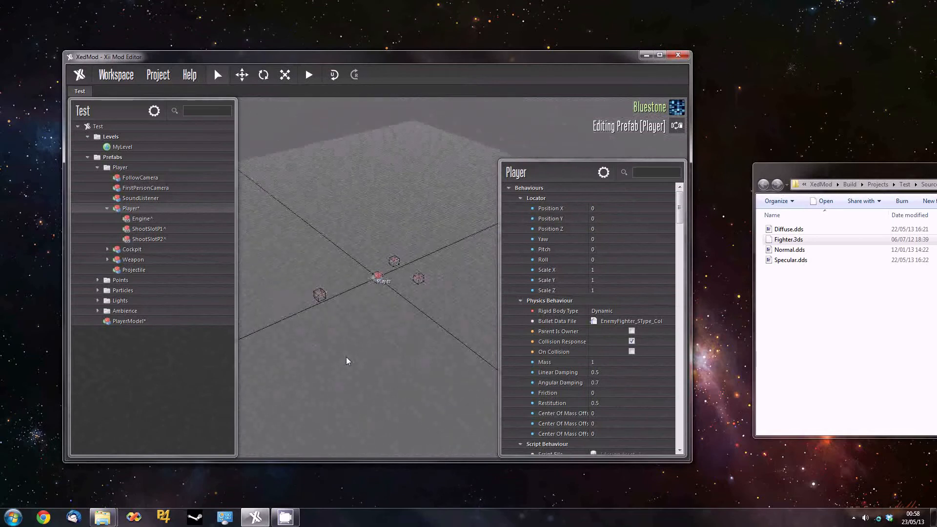
Integrate the PlayerModel prefab into Player as a cloned child.
{"action": "double_click", "coordinate": [122, 321]}
{"action": "double_click", "coordinate": [130, 208]}
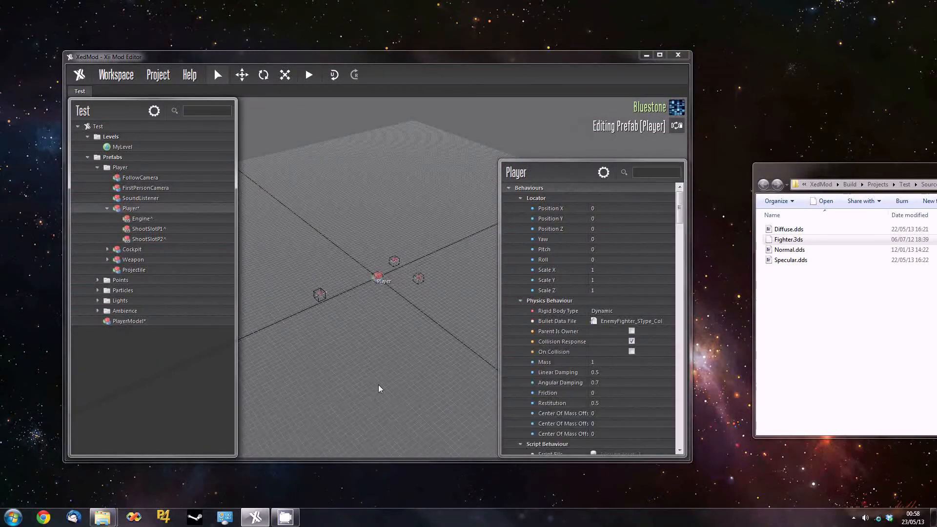
{"action": "double_click", "coordinate": [147, 322]}
{"action": "left_click_drag", "start_coordinate": [136, 320], "coordinate": [134, 211]}
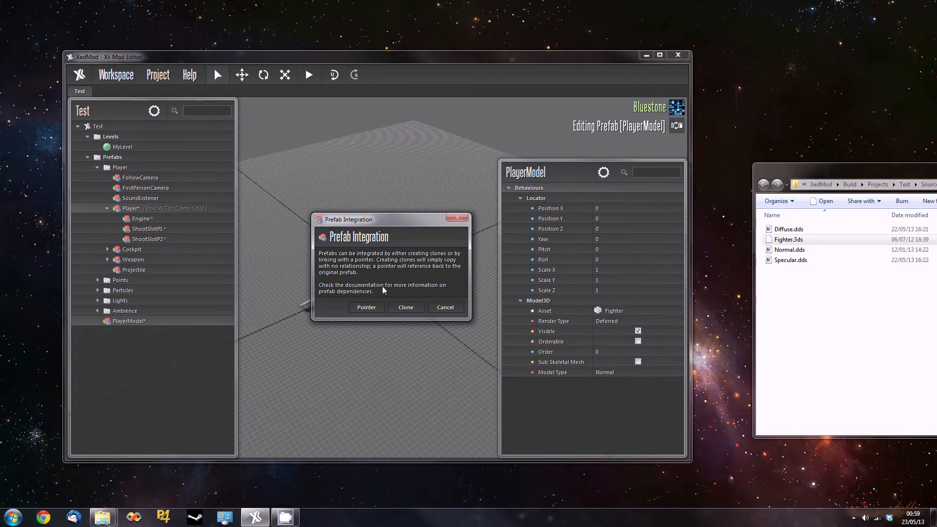
{"action": "mouse_move", "coordinate": [366, 227]}
{"action": "left_mouse_down"}
{"action": "mouse_move", "coordinate": [347, 219]}
{"action": "mouse_move", "coordinate": [343, 233]}
{"action": "mouse_move", "coordinate": [355, 220]}
{"action": "left_mouse_up"}
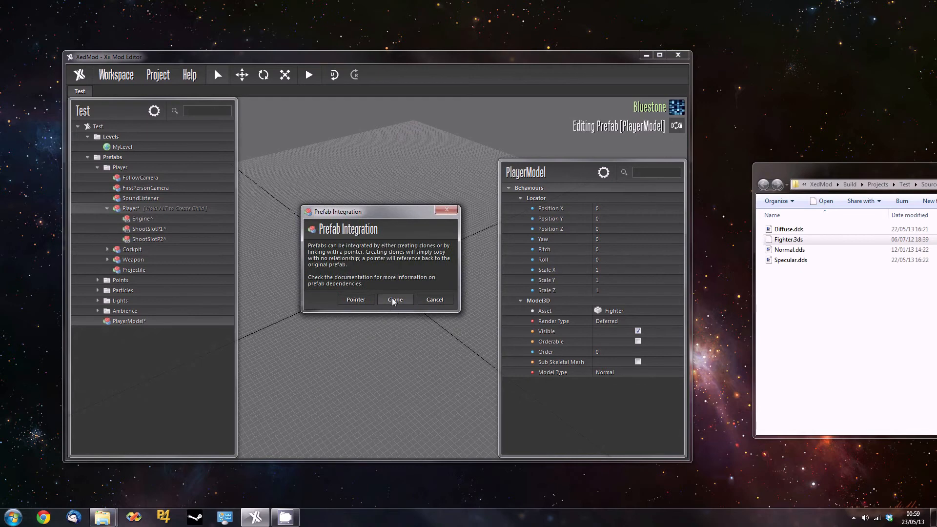
{"action": "left_click", "coordinate": [394, 300]}
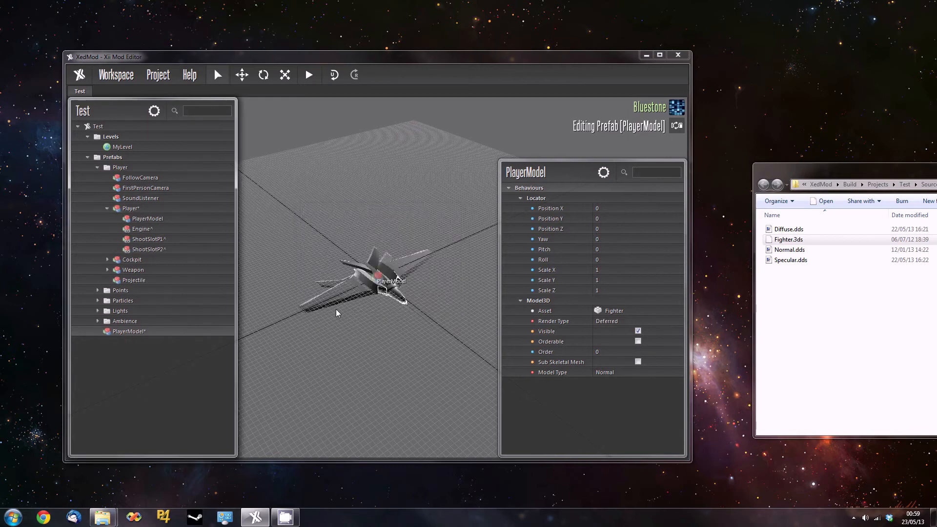
Rotate the PlayerModel child of Player to a yaw of about 87 degrees.
{"action": "left_click", "coordinate": [146, 219]}
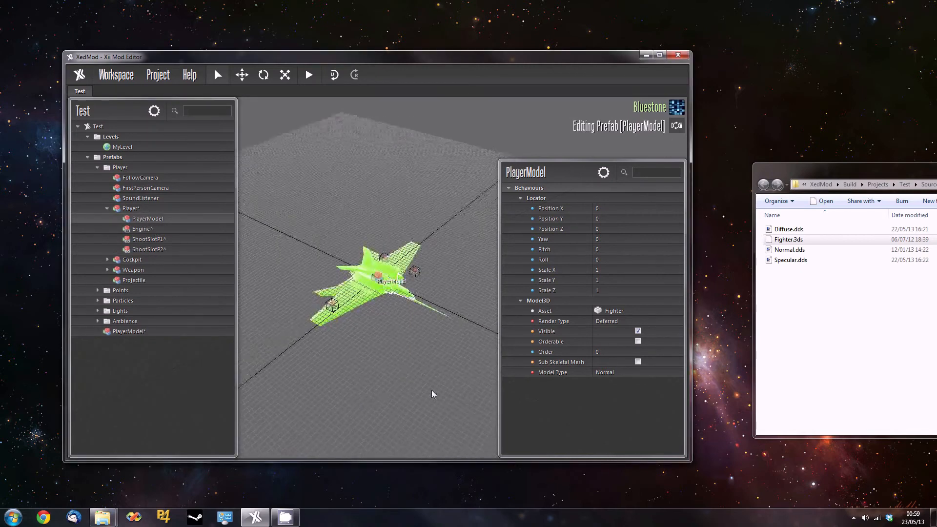
{"action": "middle_click_drag", "start_coordinate": [433, 394], "coordinate": [371, 398]}
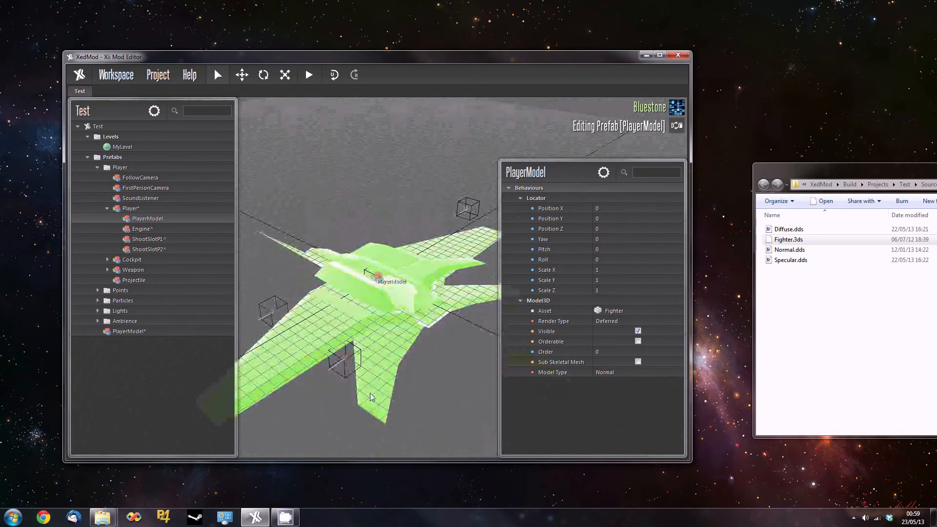
{"action": "scroll", "coordinate": [370, 398], "scroll_direction": "down", "scroll_amount": 3}
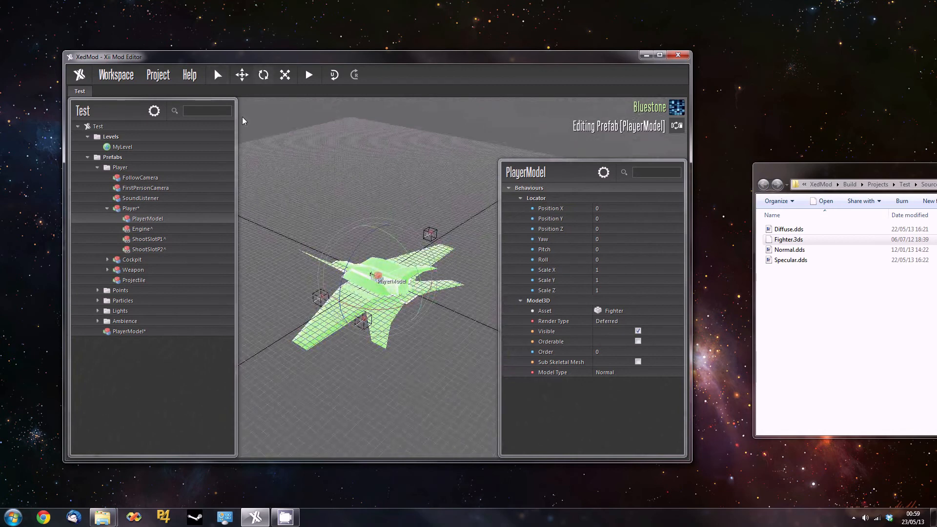
{"action": "left_click", "coordinate": [264, 76]}
{"action": "left_click", "coordinate": [264, 77]}
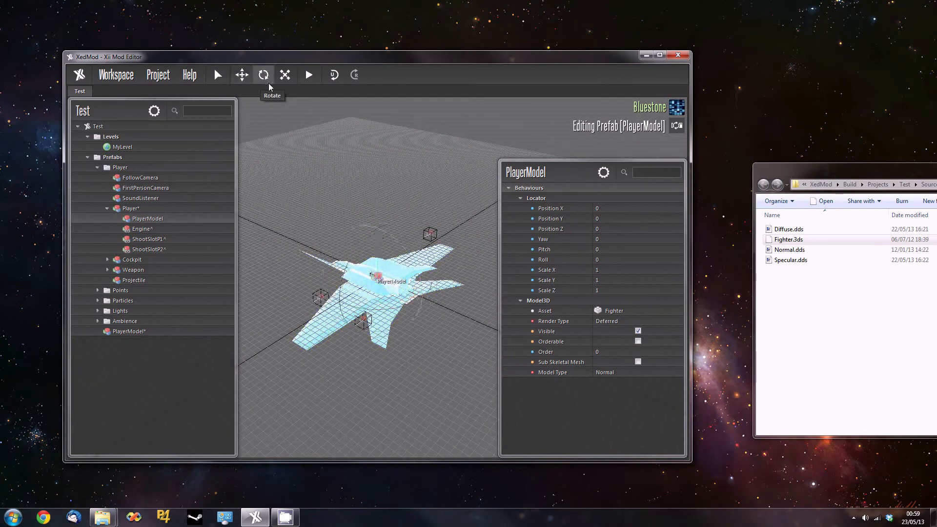
{"action": "left_click_drag", "start_coordinate": [364, 306], "coordinate": [396, 313]}
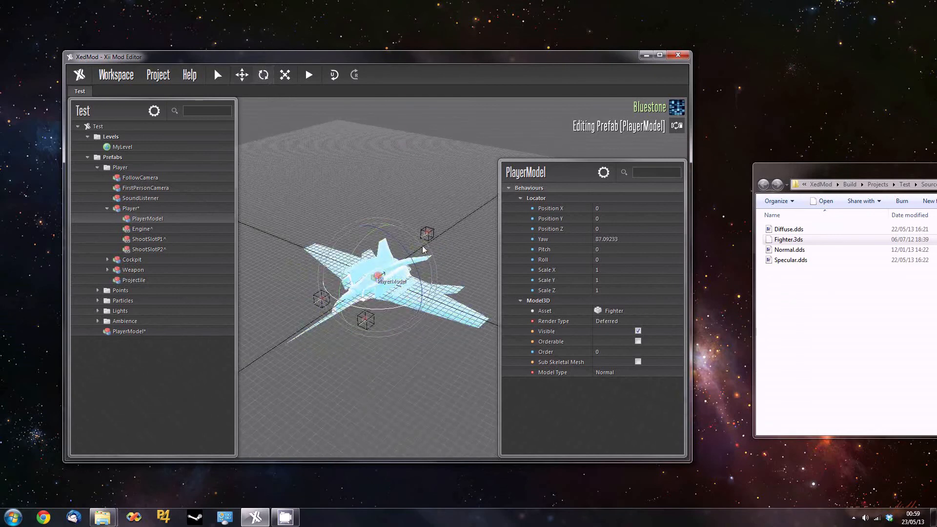
Set the yaw of Player's PlayerModel child to exactly 90 and save the project.
{"action": "left_click", "coordinate": [619, 239]}
{"action": "type", "text": "90"}
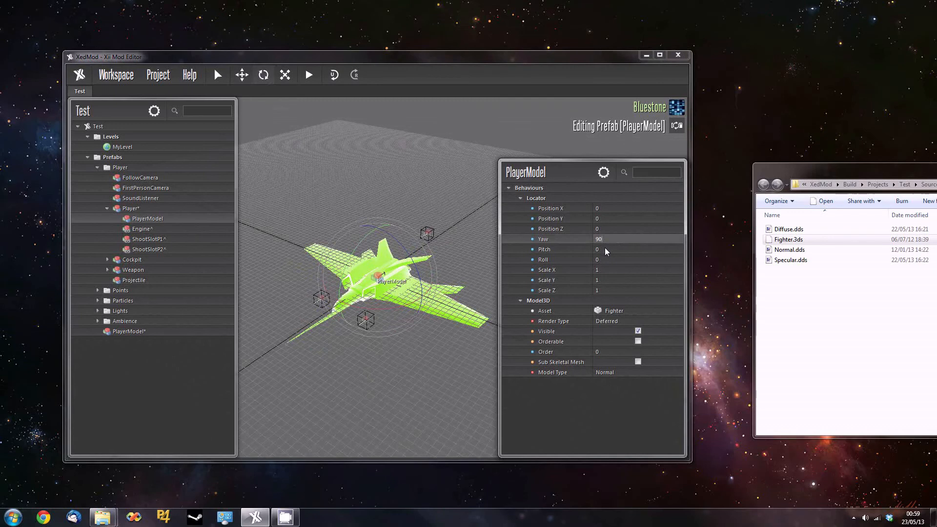
{"action": "key", "text": "Return"}
{"action": "middle_click_drag", "start_coordinate": [411, 401], "coordinate": [291, 385]}
{"action": "left_click_drag", "start_coordinate": [306, 55], "coordinate": [310, 35]}
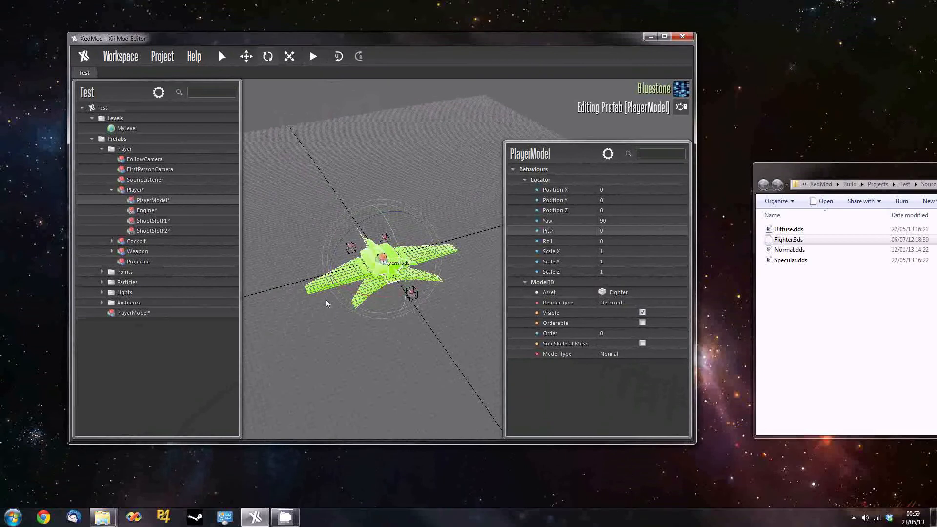
{"action": "key", "text": "ctrl+s"}
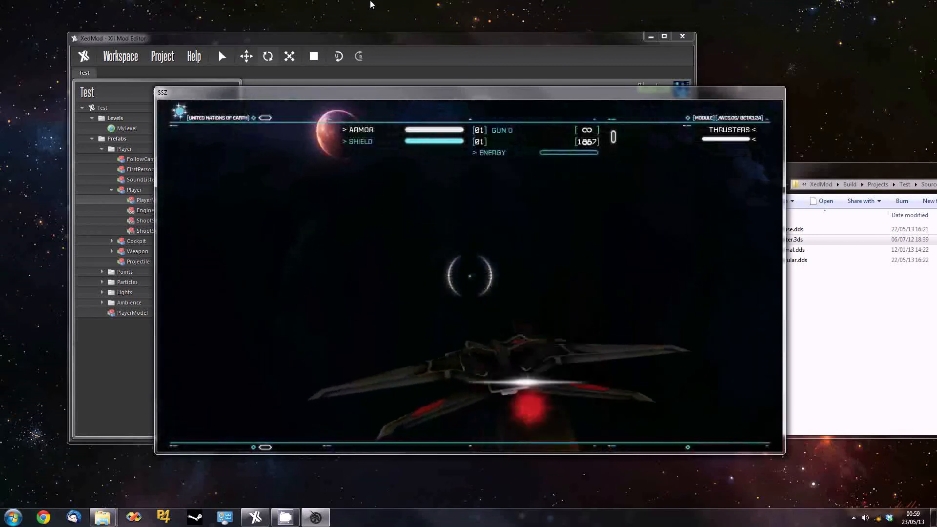
Check the fighter's orientation in the running SSZ game window, and return to the mod editor to select the Player prefab.
{"action": "left_click_drag", "start_coordinate": [383, 38], "coordinate": [426, 56]}
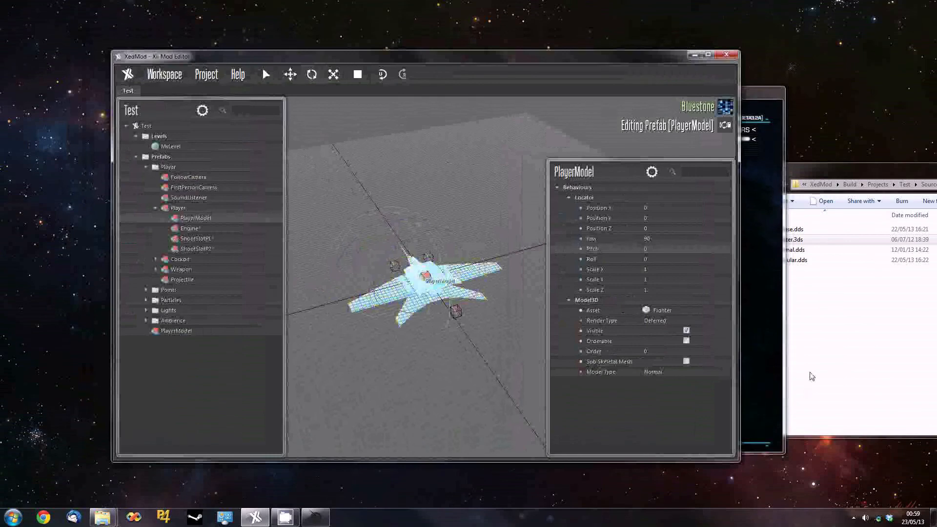
{"action": "left_click", "coordinate": [765, 351]}
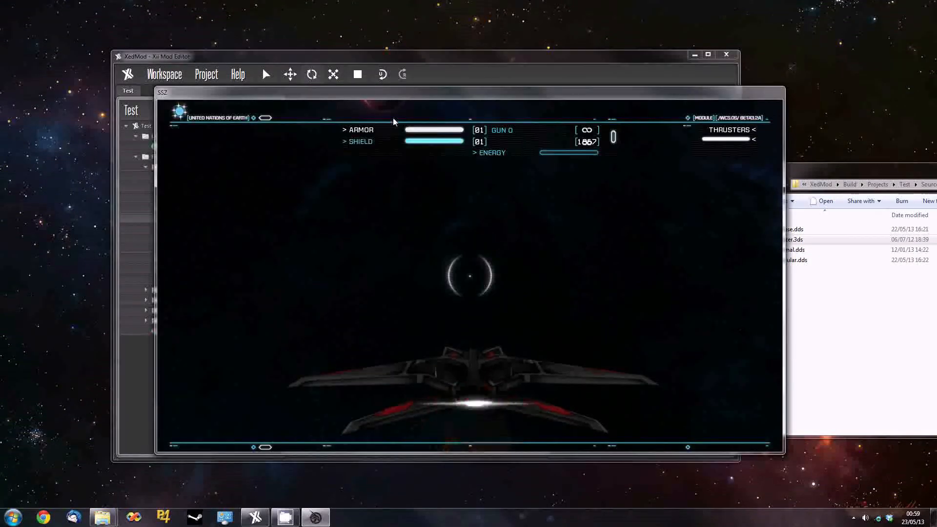
{"action": "left_click", "coordinate": [360, 58]}
{"action": "double_click", "coordinate": [177, 208]}
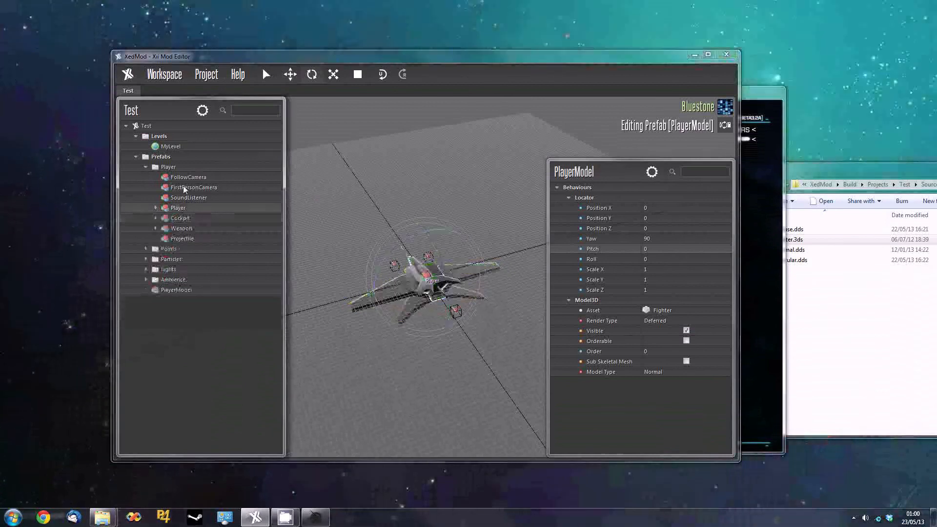